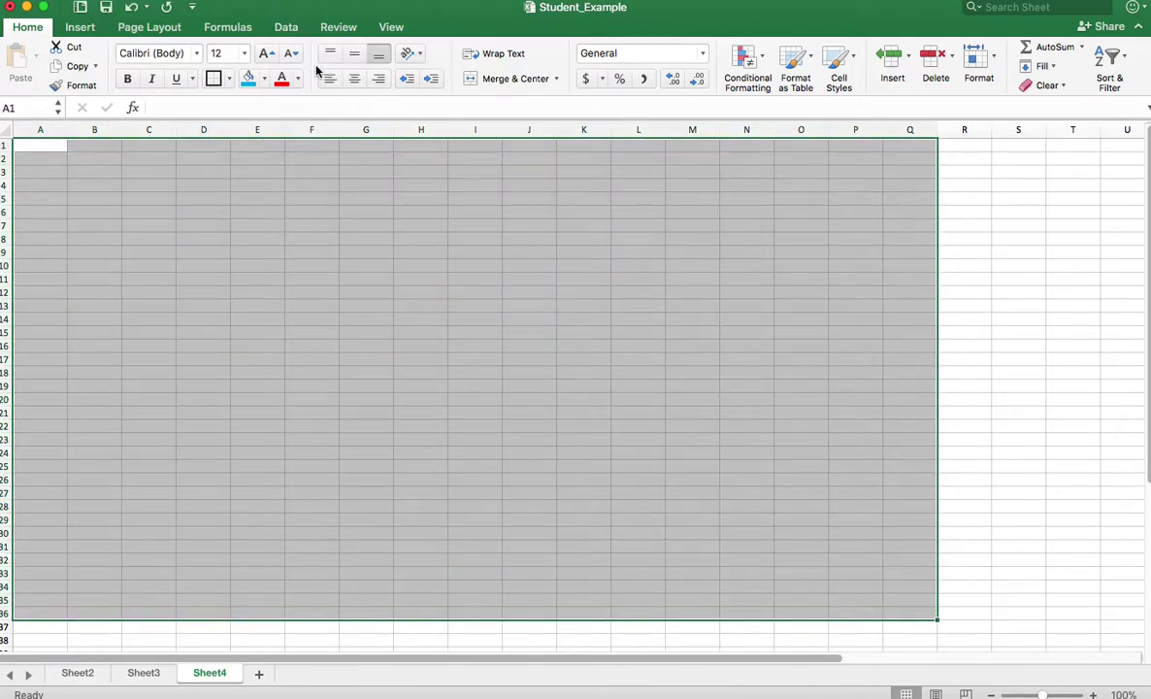
Increase the font size of the selected range A1:Q36 to 20.
left_click(267, 54)
left_click(267, 55)
left_click(267, 55)
left_click(267, 54)
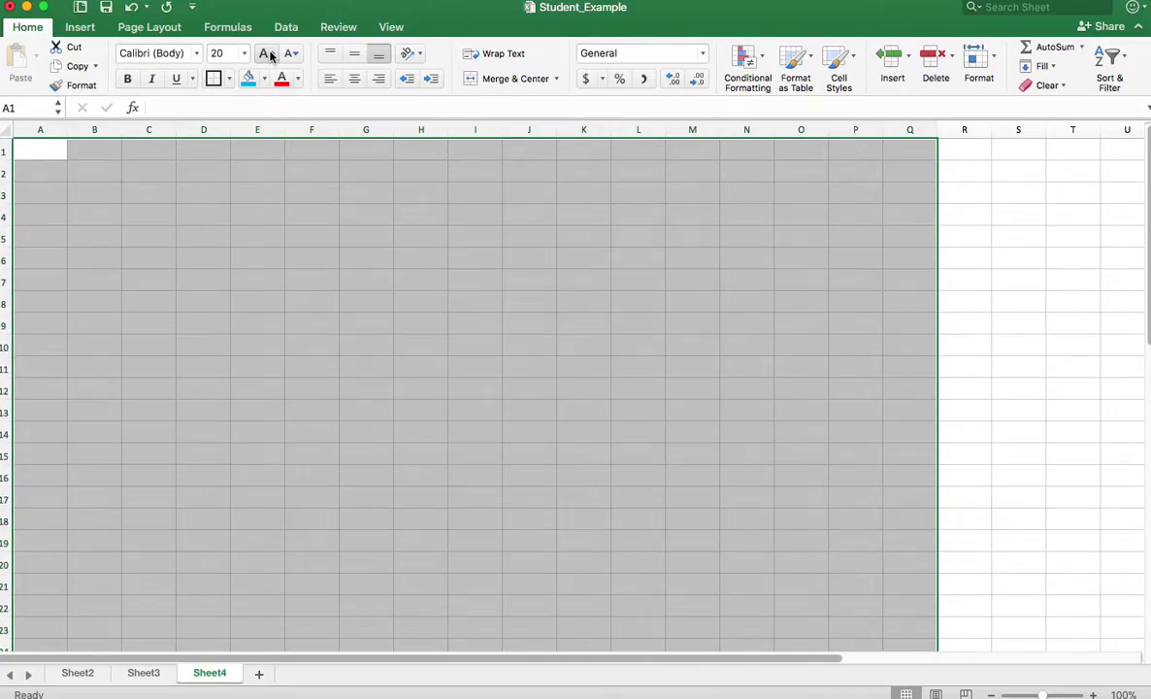
Enter 8am in cell C4 and work in cell D4.
left_click(160, 214)
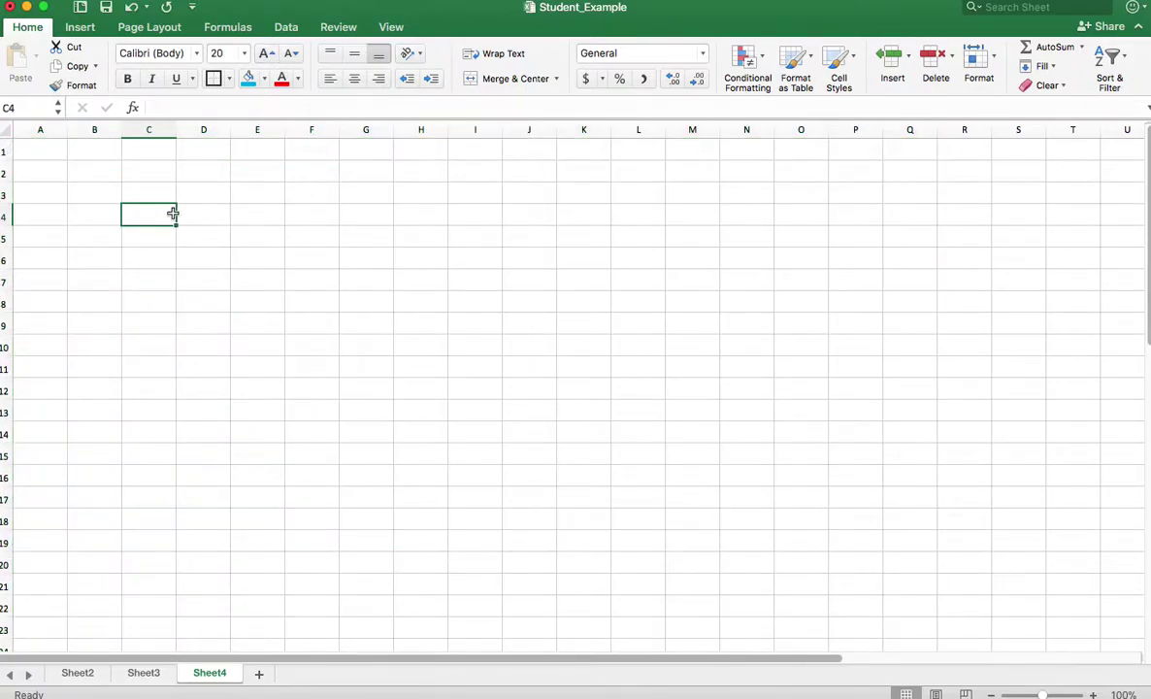
type("8am")
key("Tab")
type("work")
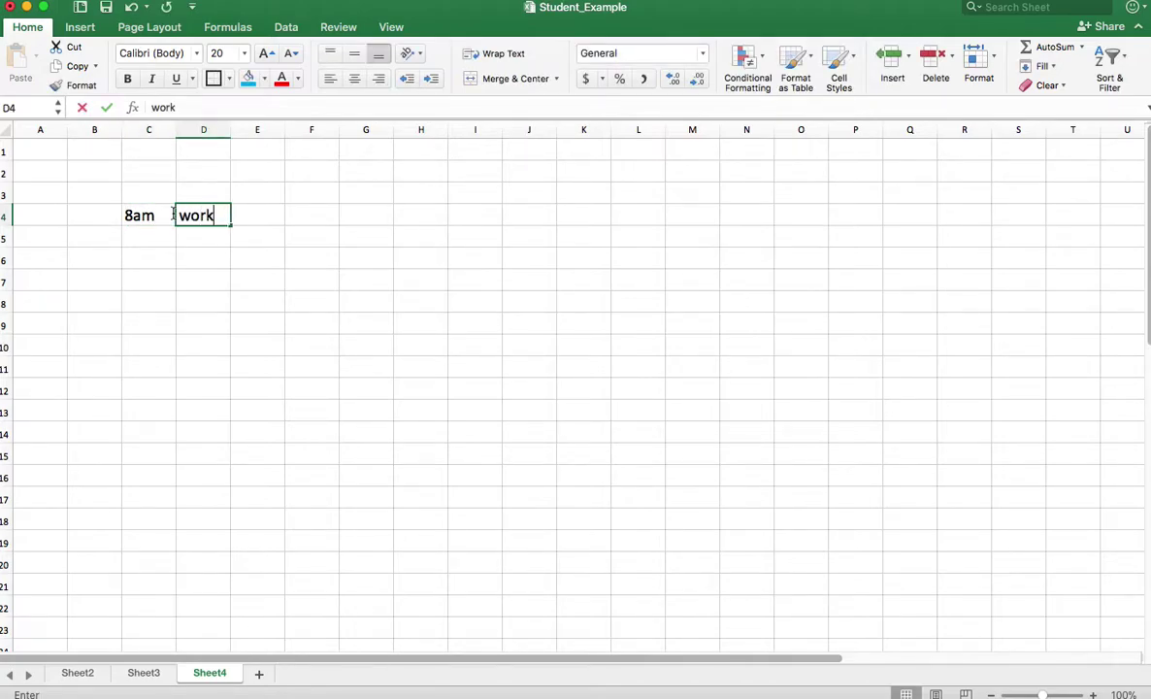
Enter 4pm in both C5 and C6, below the 8am entry.
left_click(153, 238)
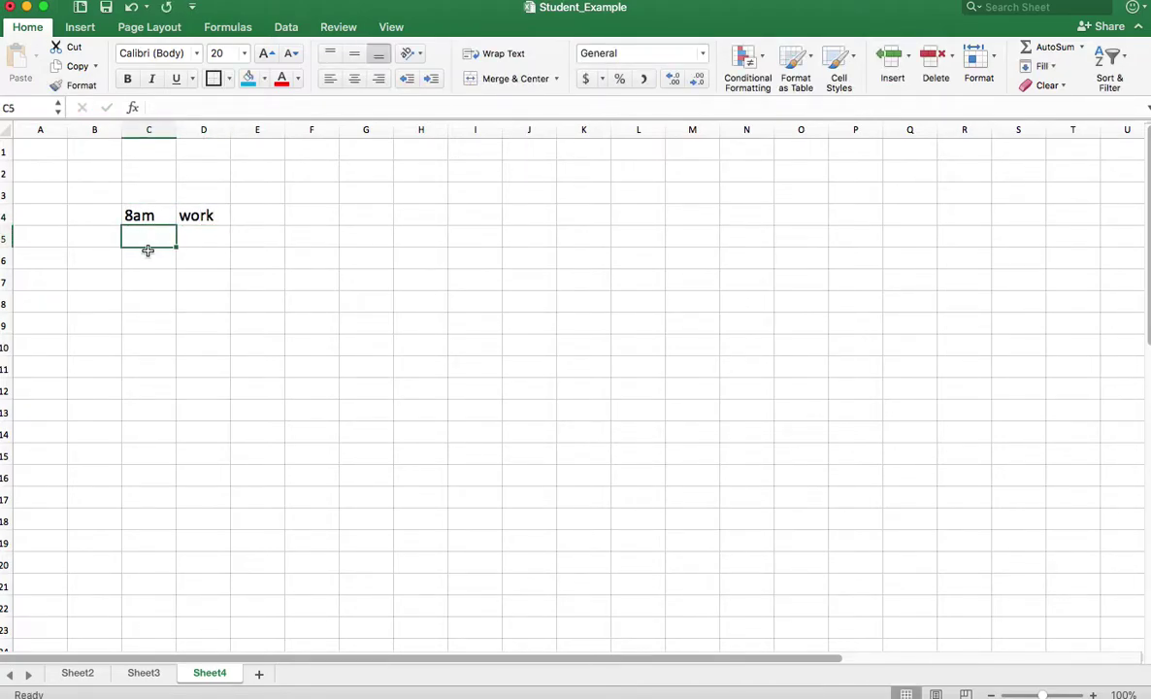
type("5")
key("BackSpace")
type("4pm")
key("Return")
type("4")
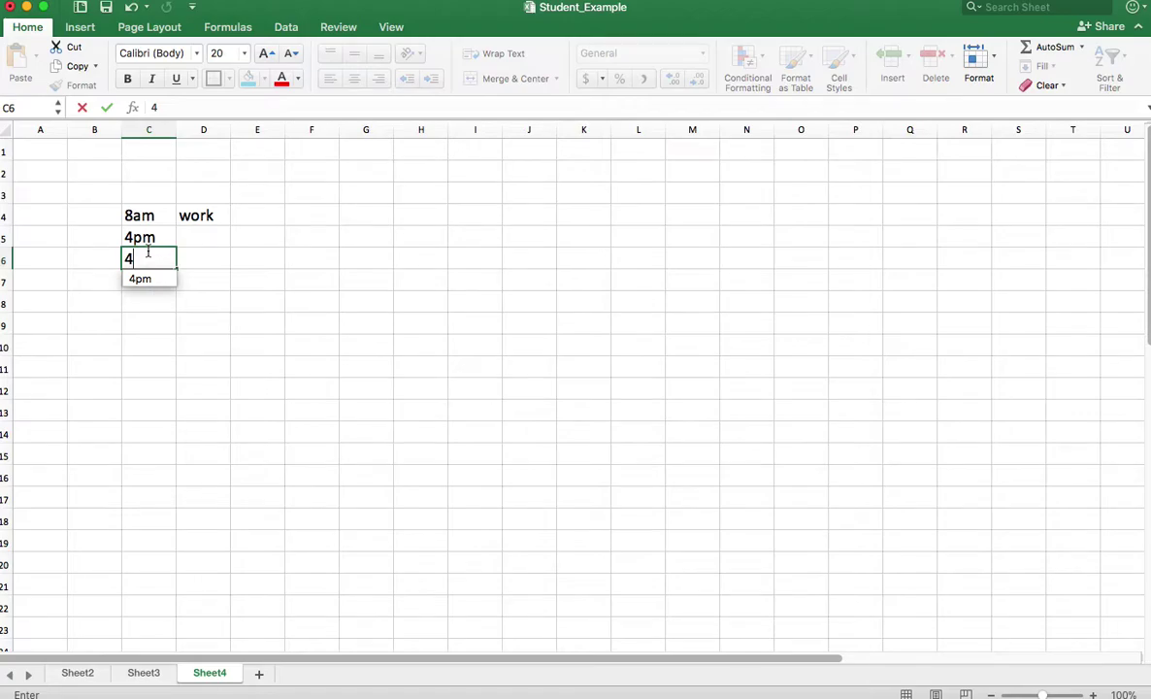
type("pm")
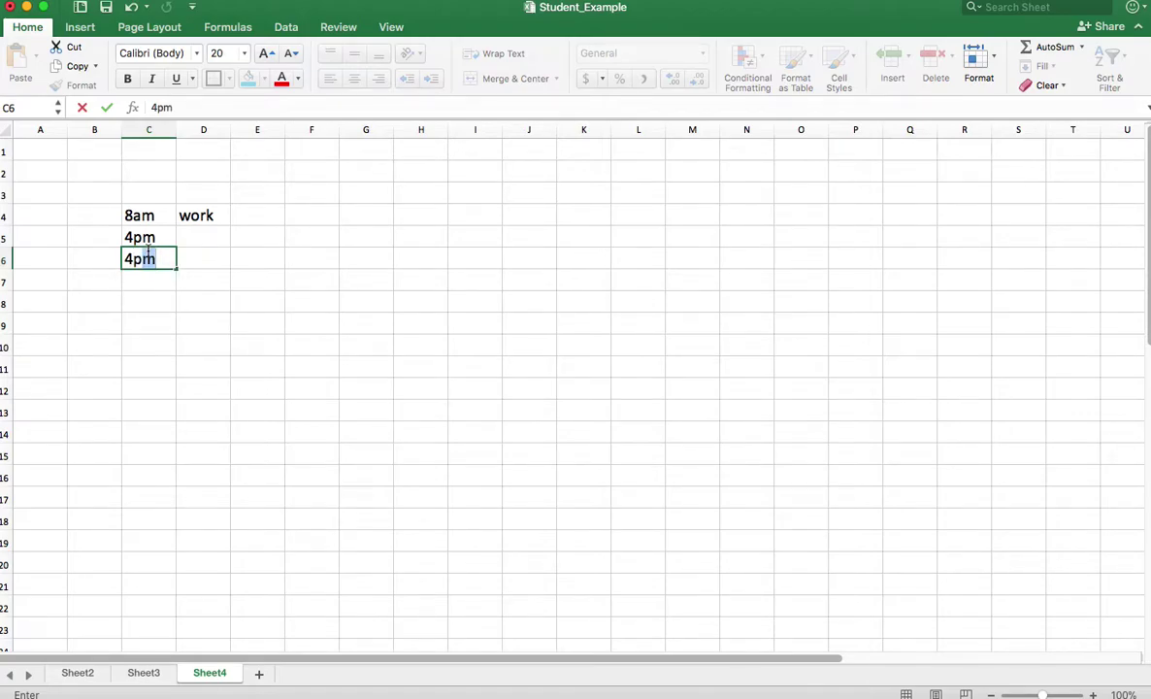
key("Return")
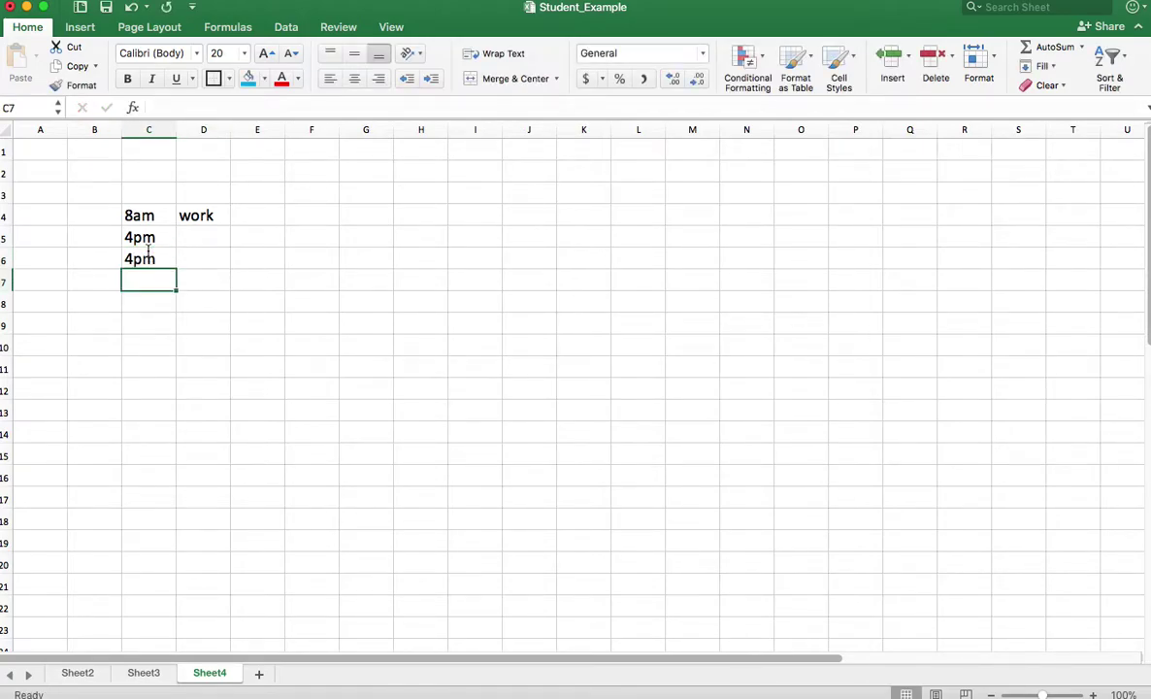
Enter 5pm in cell C7 and workout in cell D6.
type("5pm")
key("Tab")
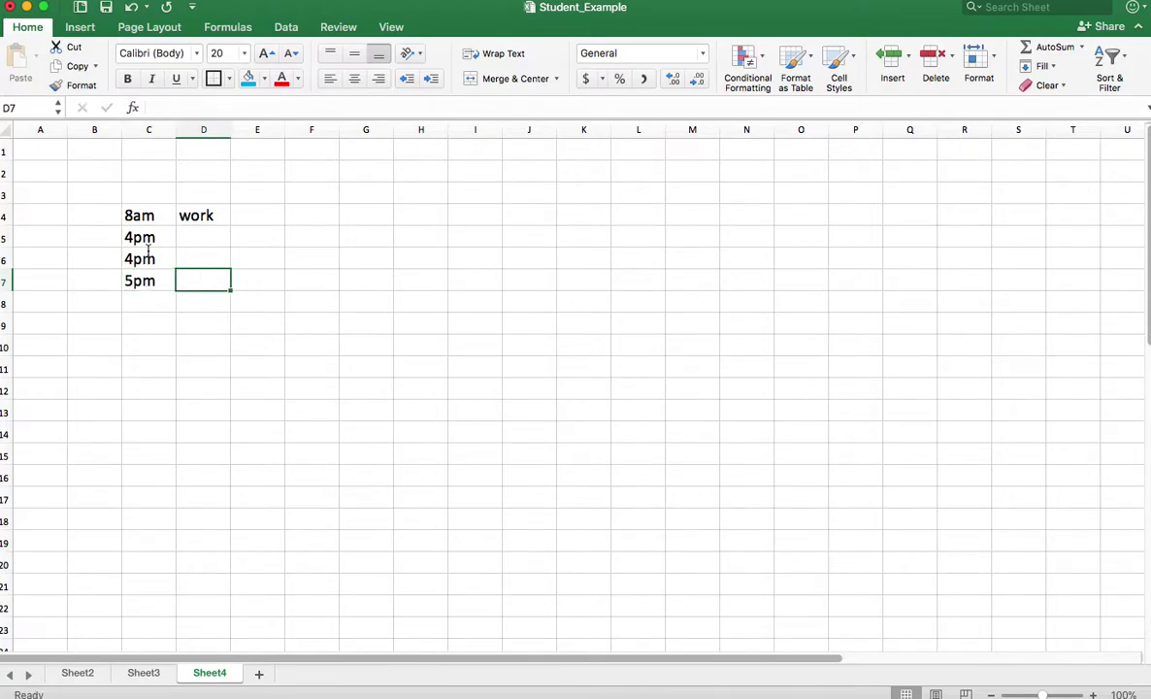
left_click(209, 253)
type("workout")
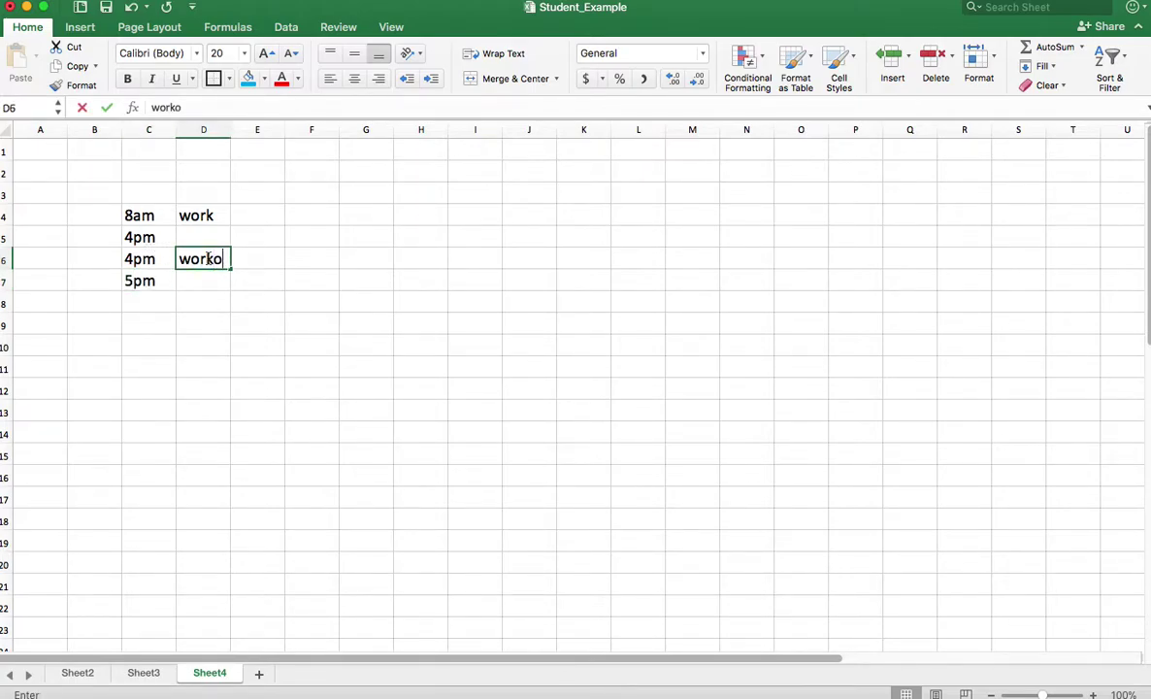
left_click(200, 236)
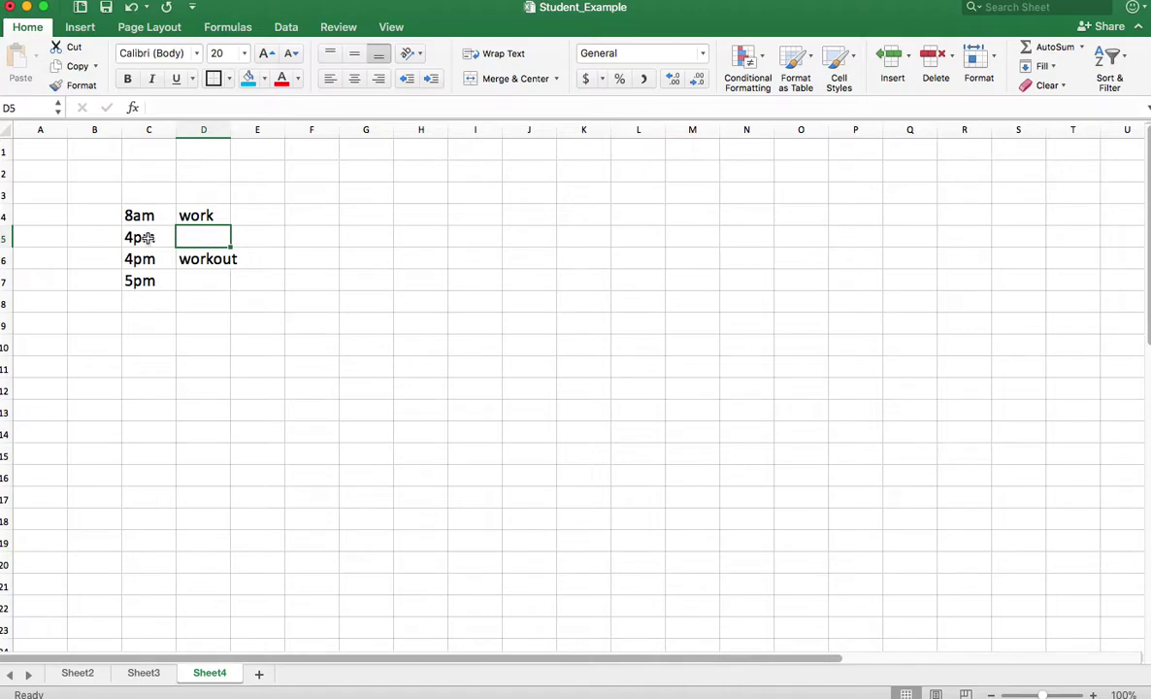
Enter the heading TRAVEL TIME in cell H4, beside the schedule entries.
left_click_drag(138, 237, 140, 259)
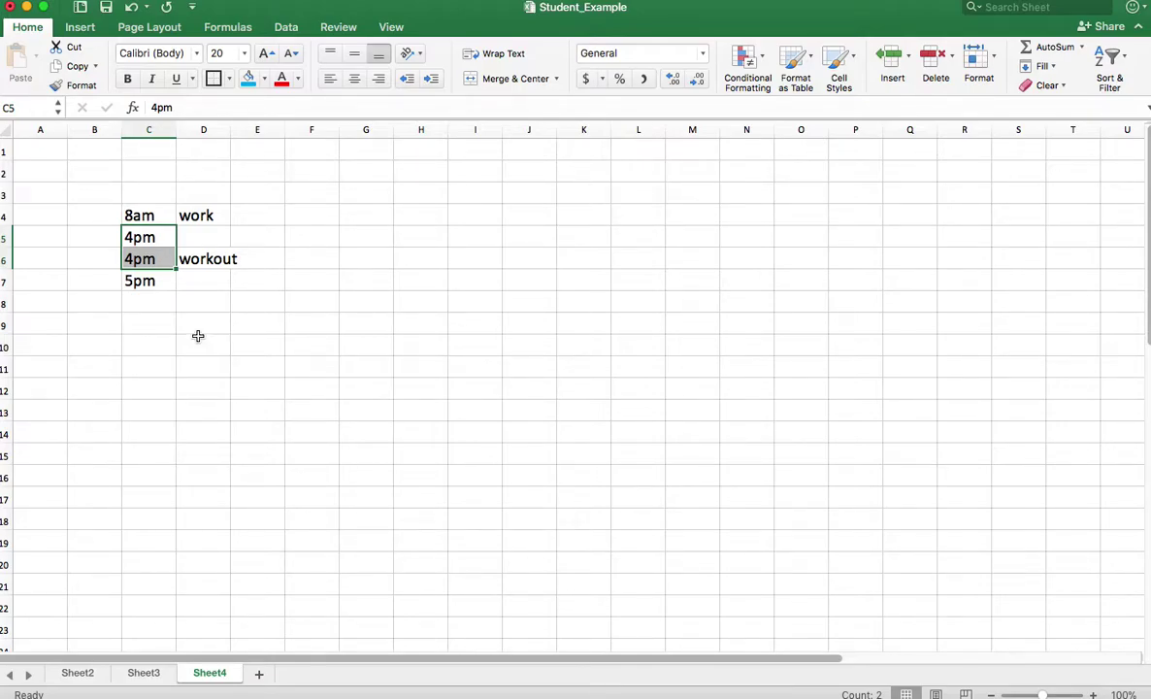
left_click(125, 213)
left_click(429, 212)
type("TRAVEL TIME")
left_click(527, 253)
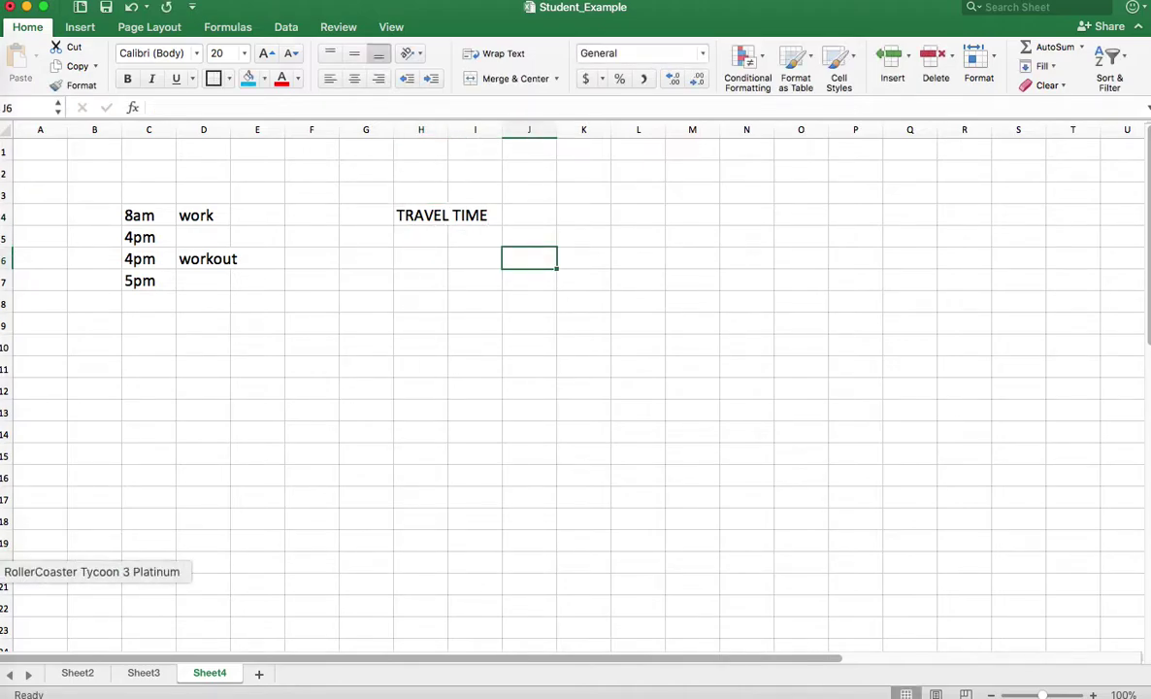
Switch to Preview, close Example_01_ToDoList.pdf and bring up Example_01_Calendar.pdf.
left_click(5, 653)
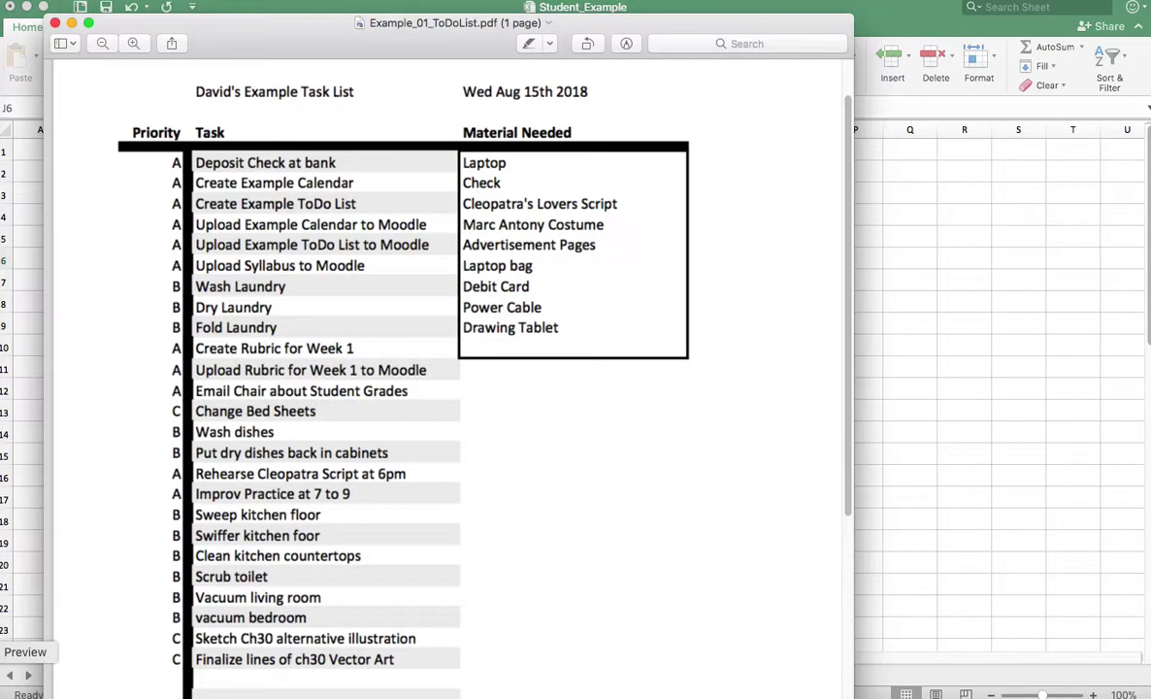
left_click(55, 22)
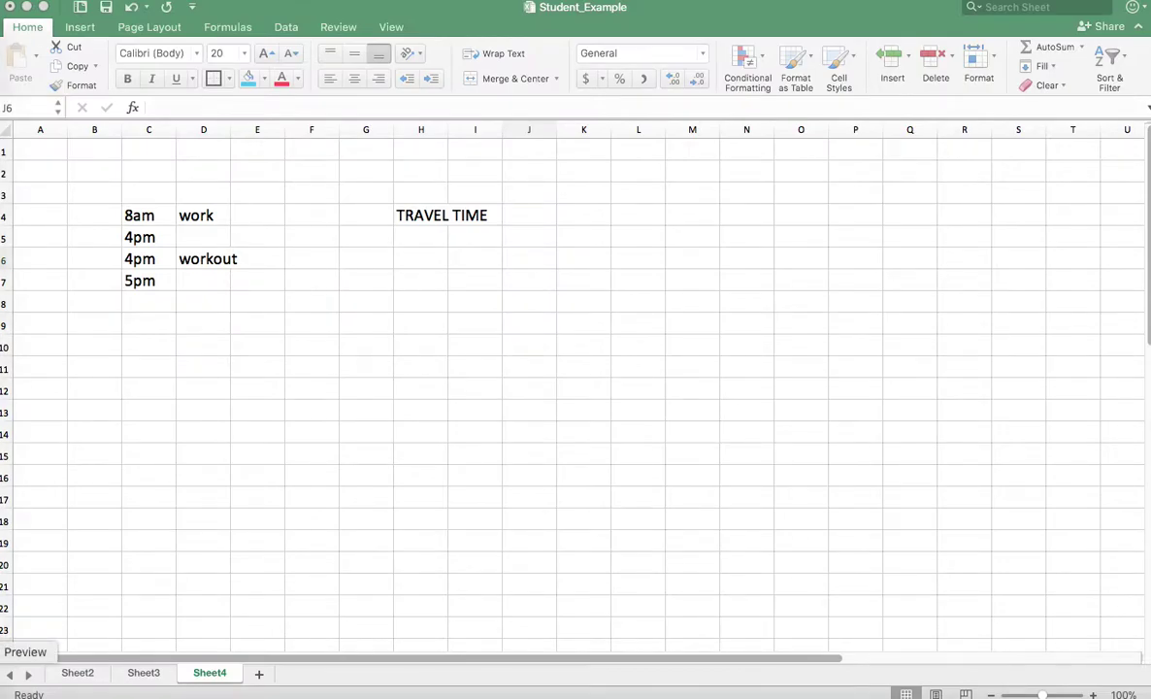
left_click(5, 652)
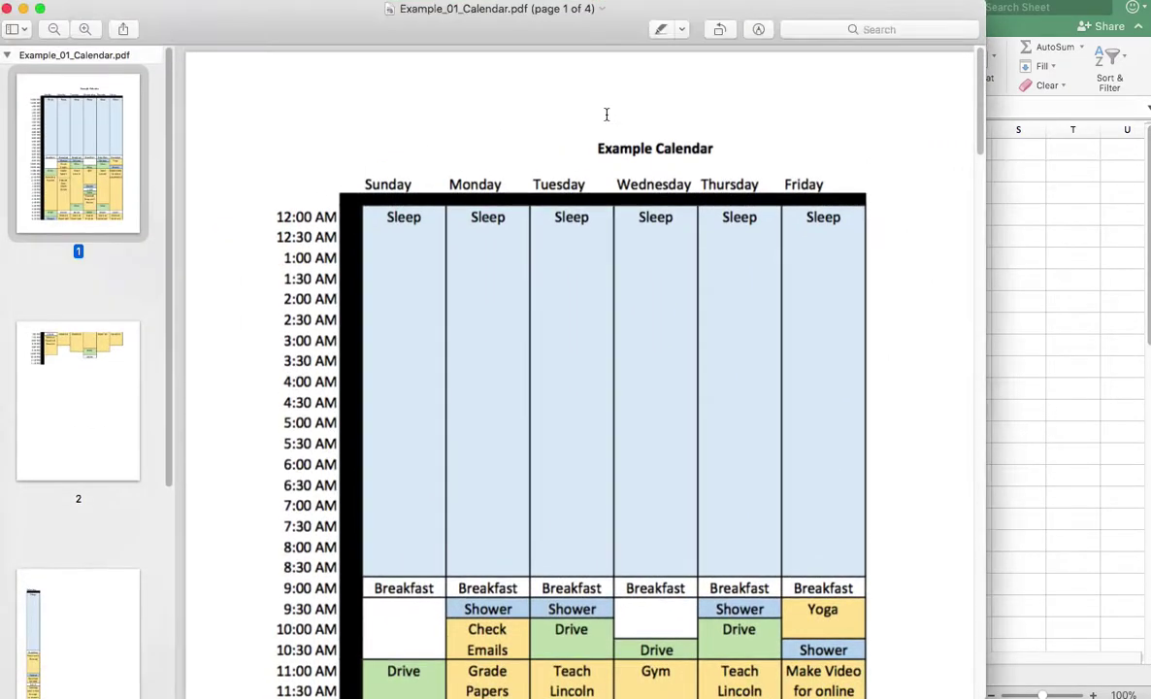
Highlight Drive entries in the Sunday, Tuesday, Wednesday and Thursday columns on the calendar's first page.
scroll(398, 242, "down", 10)
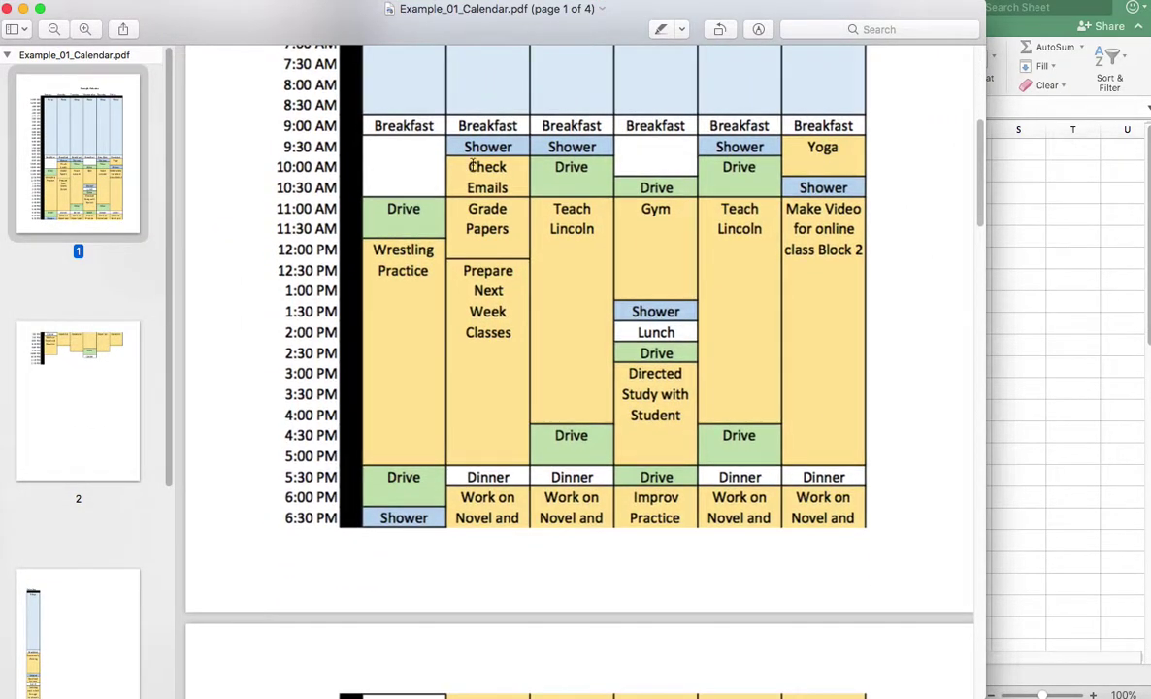
left_click_drag(382, 212, 429, 219)
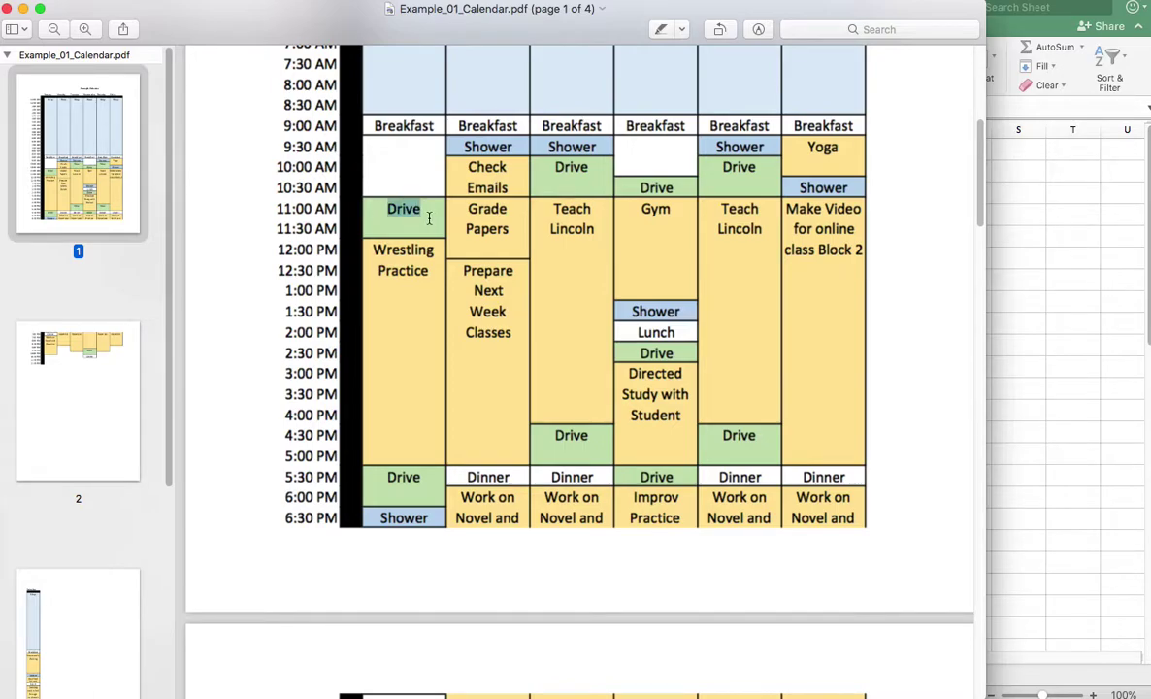
double_click(565, 169)
double_click(646, 187)
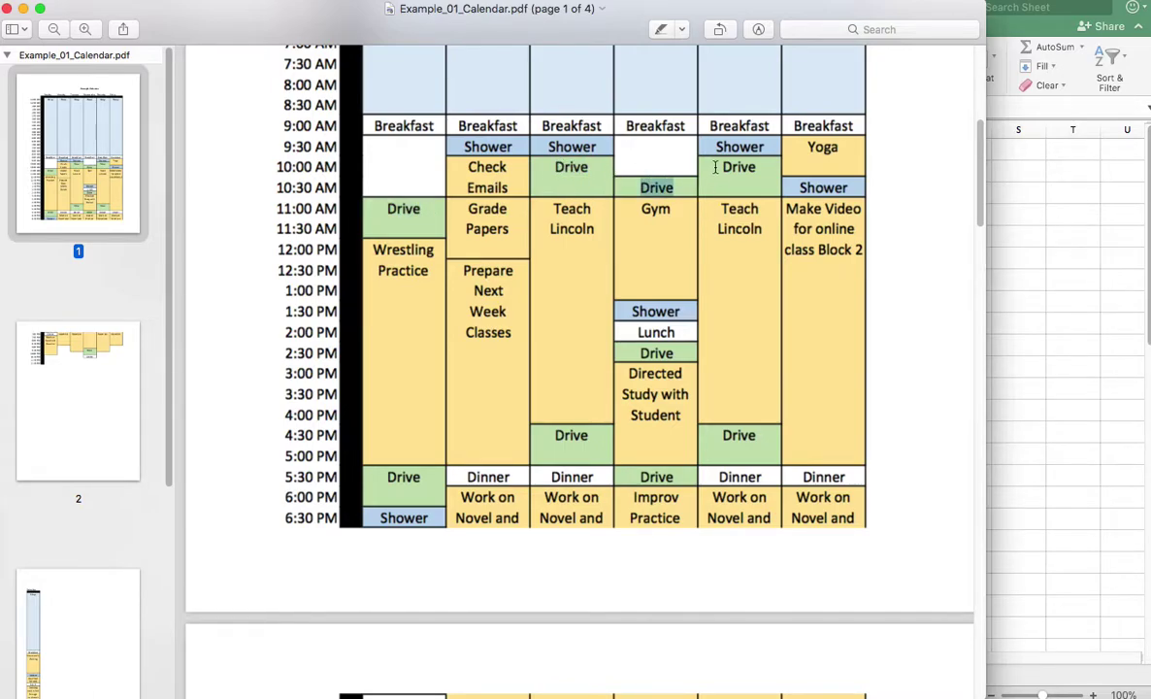
double_click(719, 167)
left_click_drag(720, 447, 781, 436)
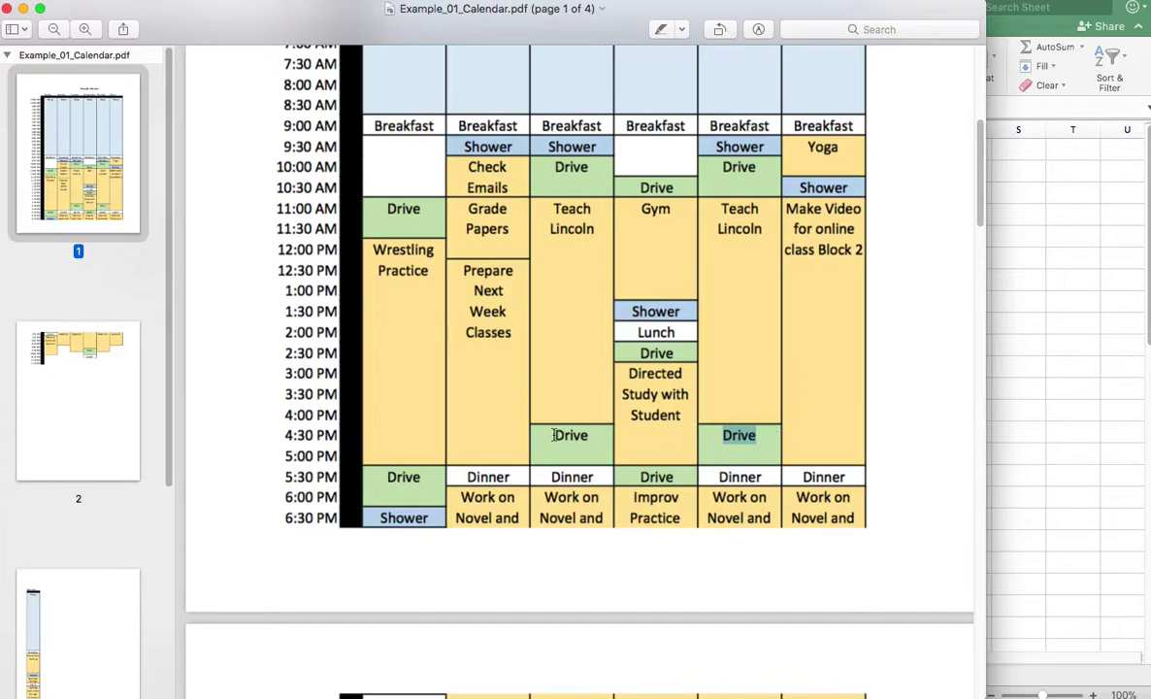
left_click_drag(554, 436, 601, 436)
left_click_drag(638, 478, 678, 469)
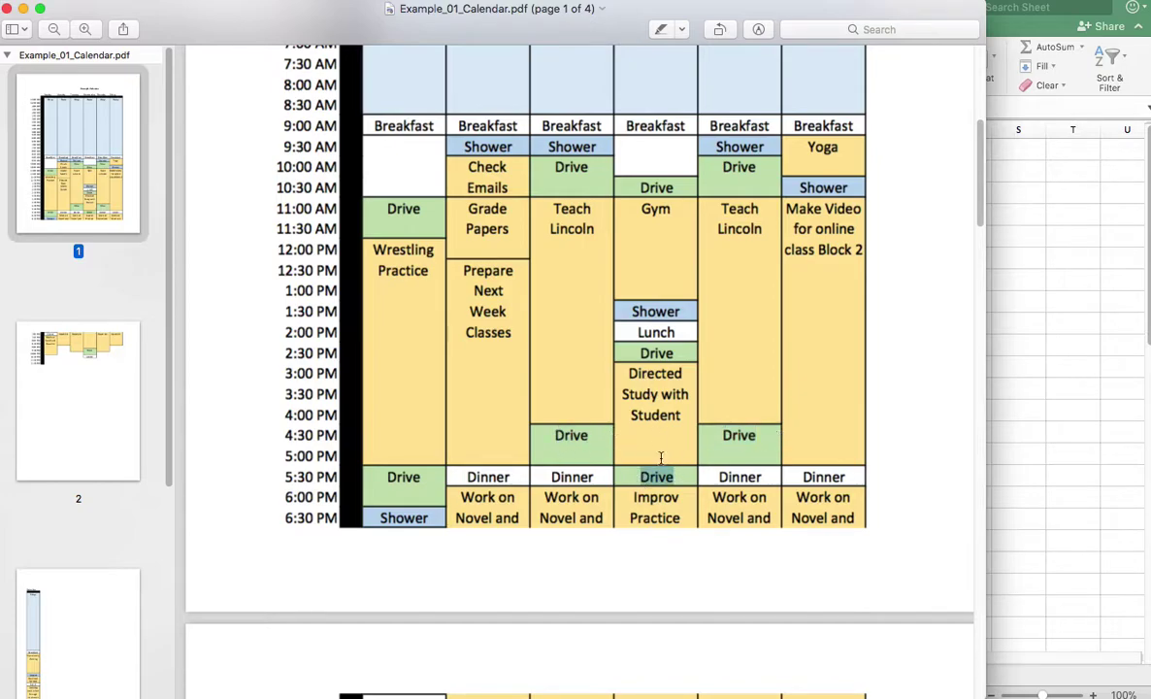
left_click_drag(389, 474, 420, 475)
Examine how sleep, meals, travel and work blocks are laid out from morning to late evening across the calendar's first two pages.
scroll(470, 250, "down", 5)
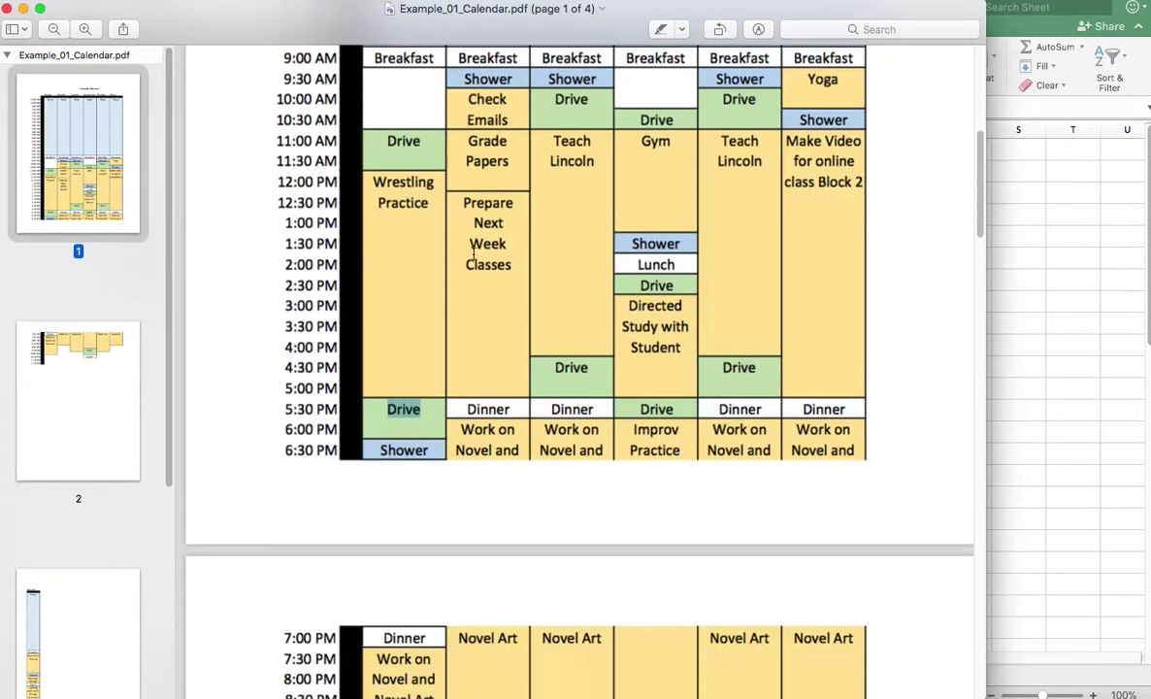
scroll(474, 255, "up", 4)
scroll(456, 245, "up", 1)
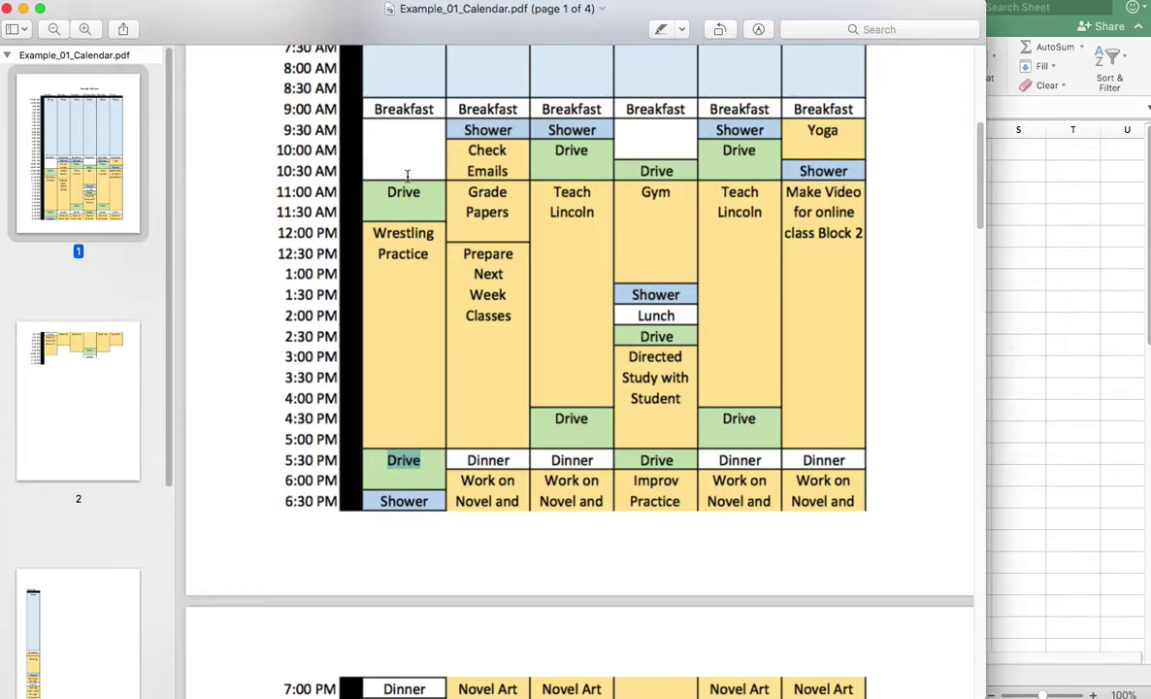
scroll(396, 141, "down", 10)
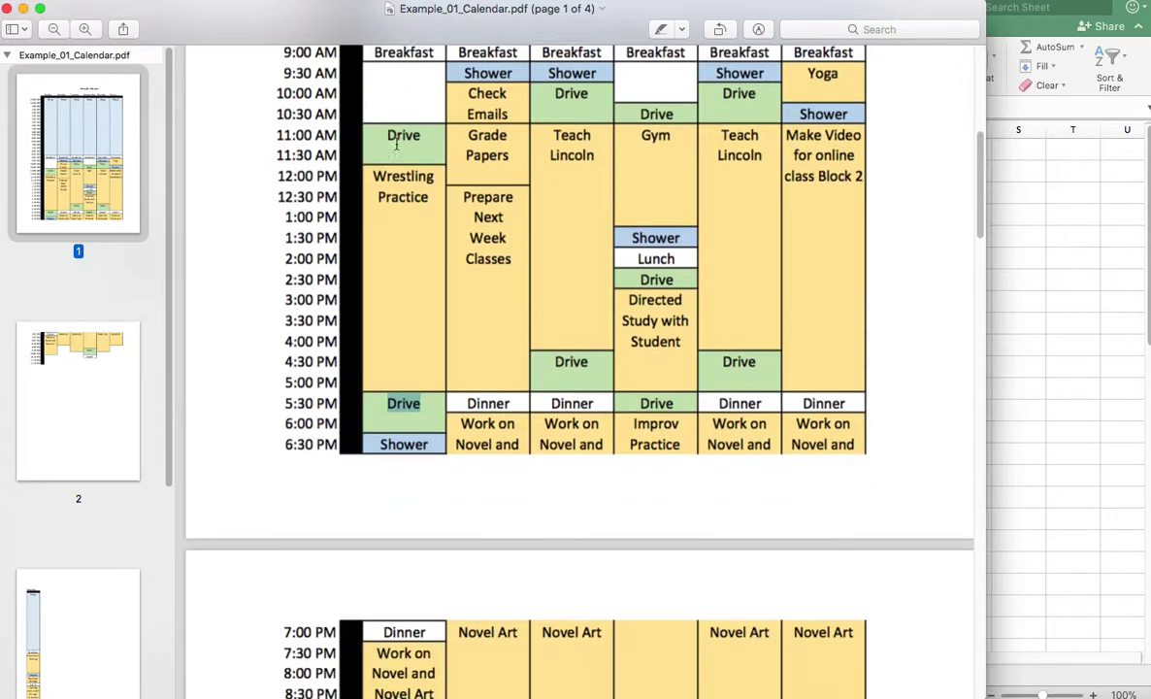
scroll(396, 144, "up", 12)
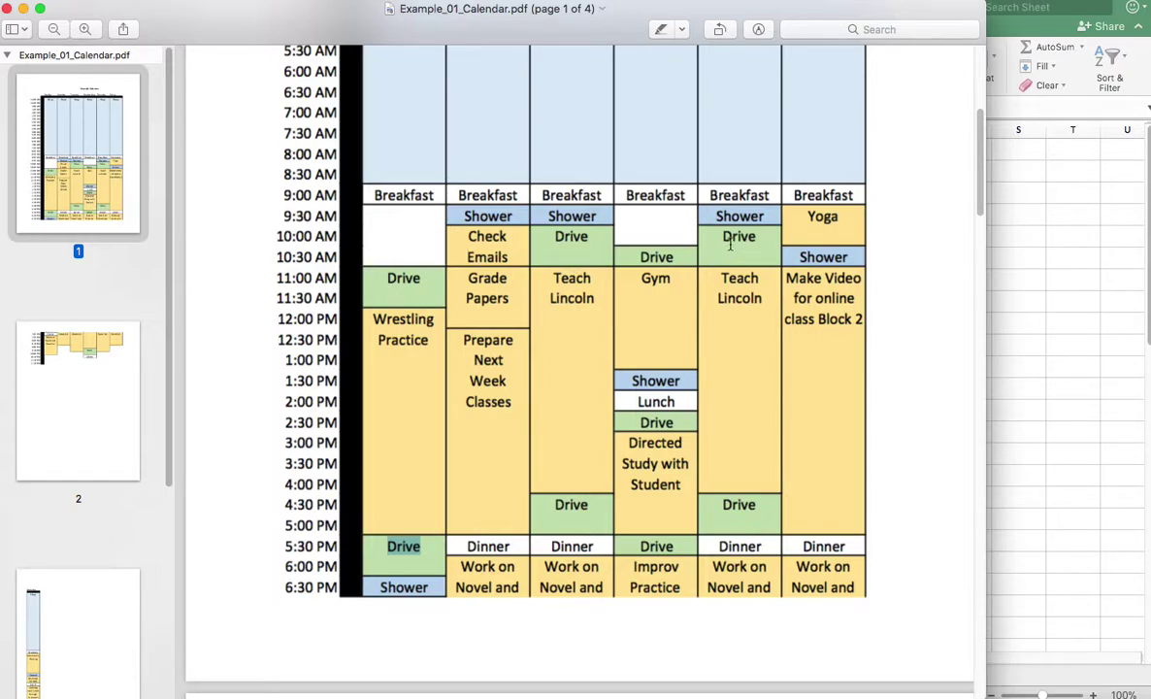
scroll(730, 244, "up", 7)
scroll(730, 244, "down", 4)
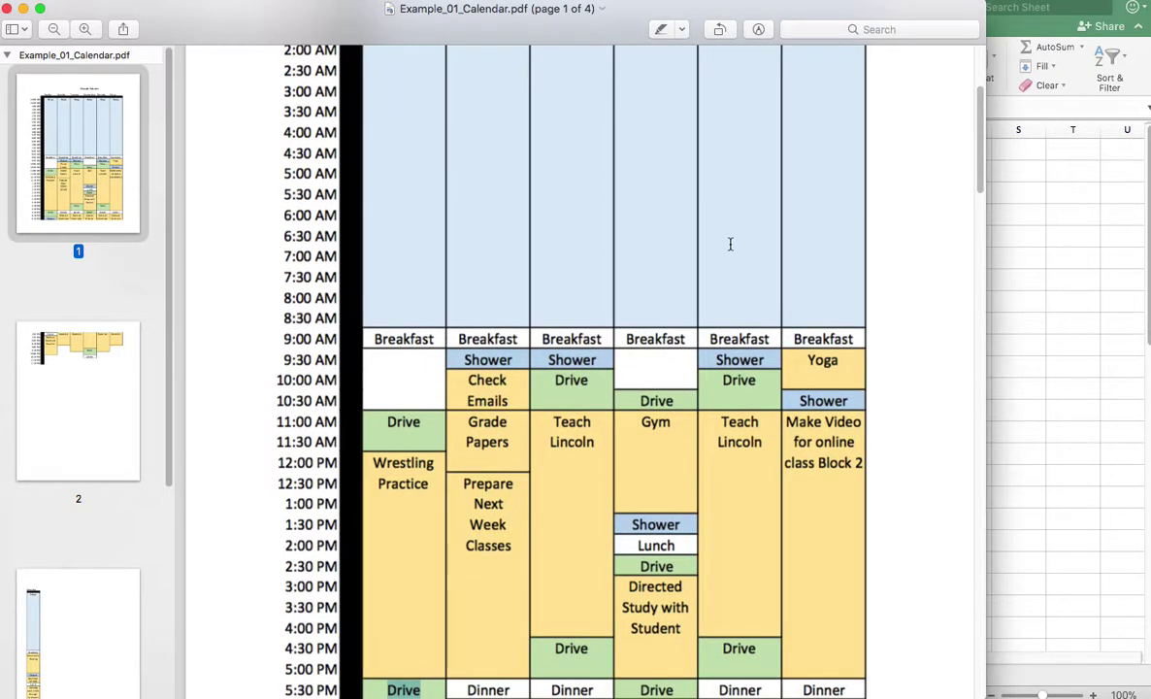
scroll(730, 244, "down", 1)
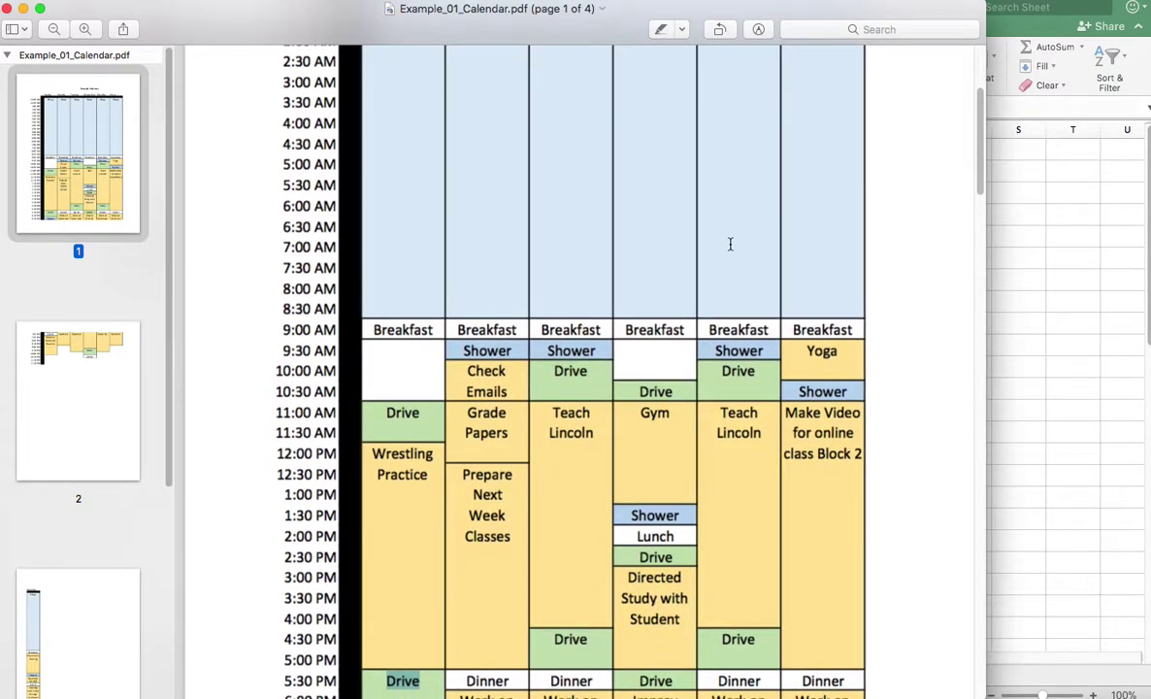
scroll(730, 244, "down", 10)
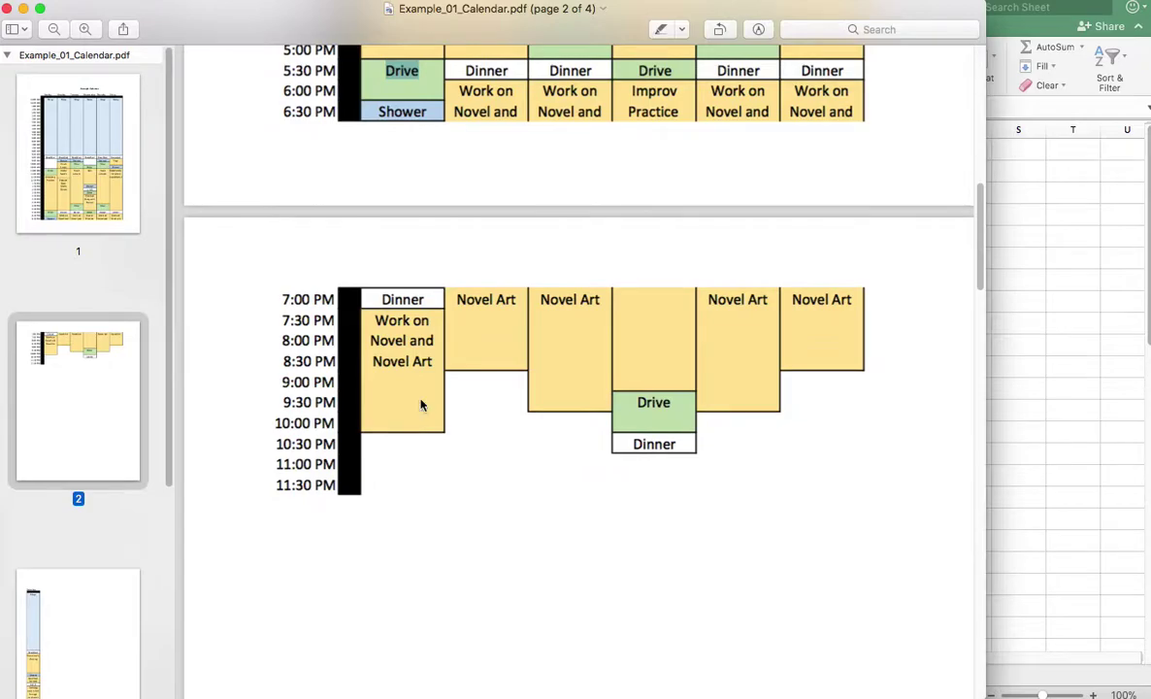
scroll(421, 405, "up", 6)
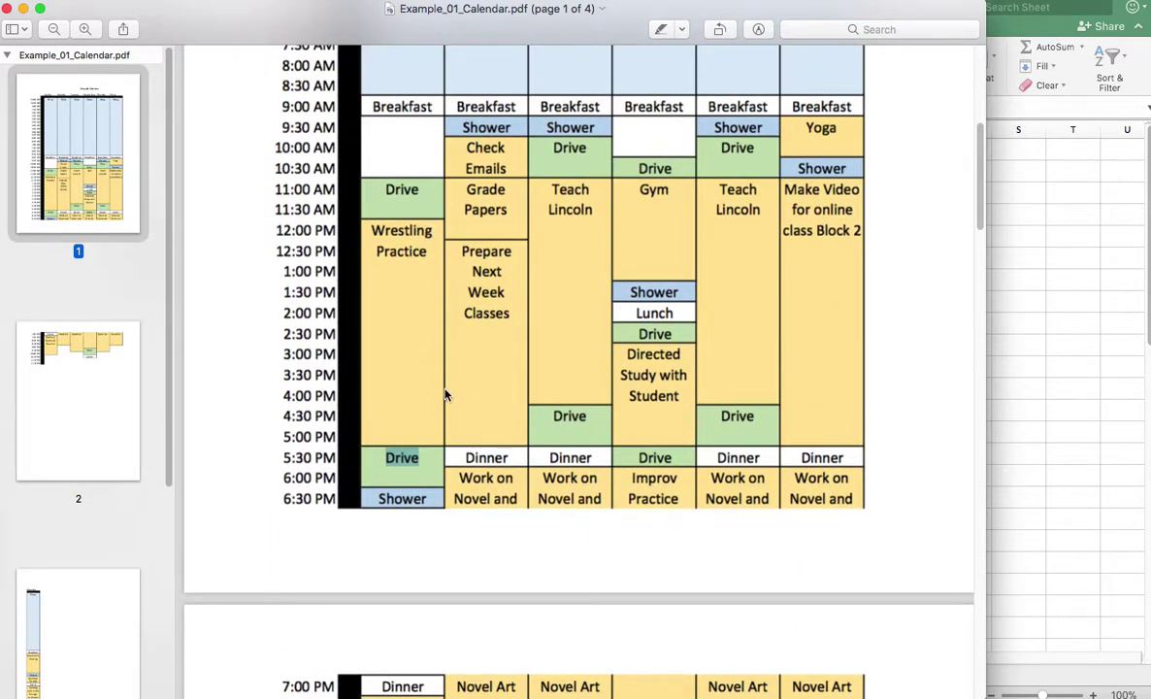
scroll(870, 416, "up", 2)
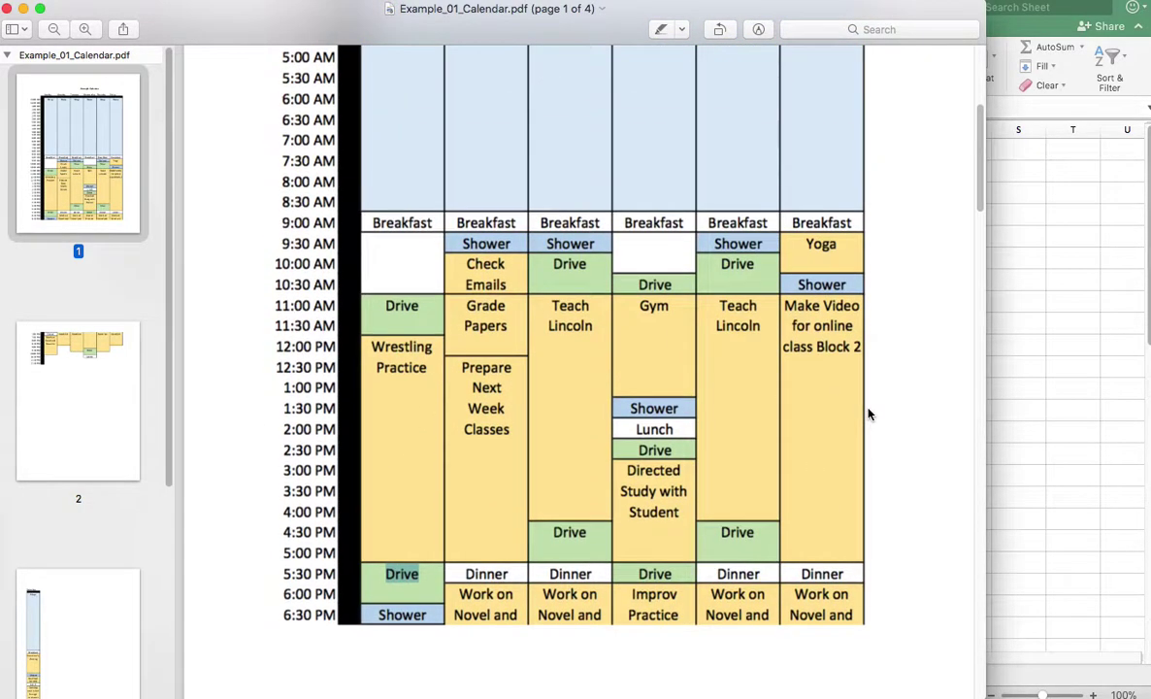
scroll(738, 313, "up", 4)
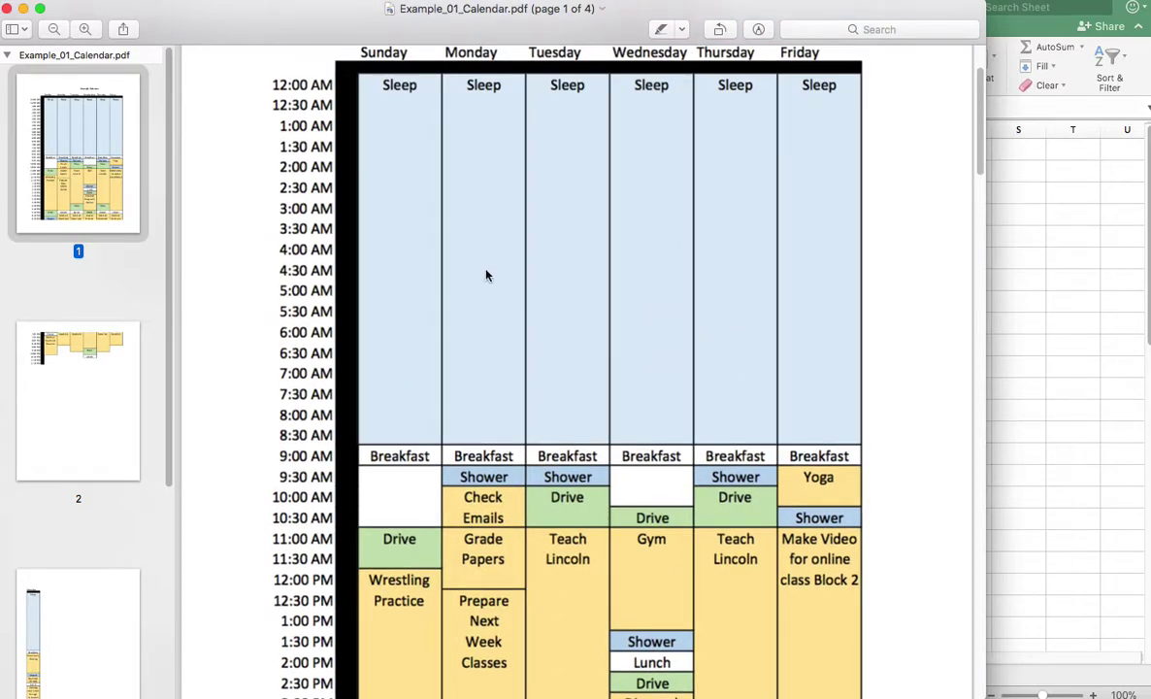
scroll(462, 395, "down", 2)
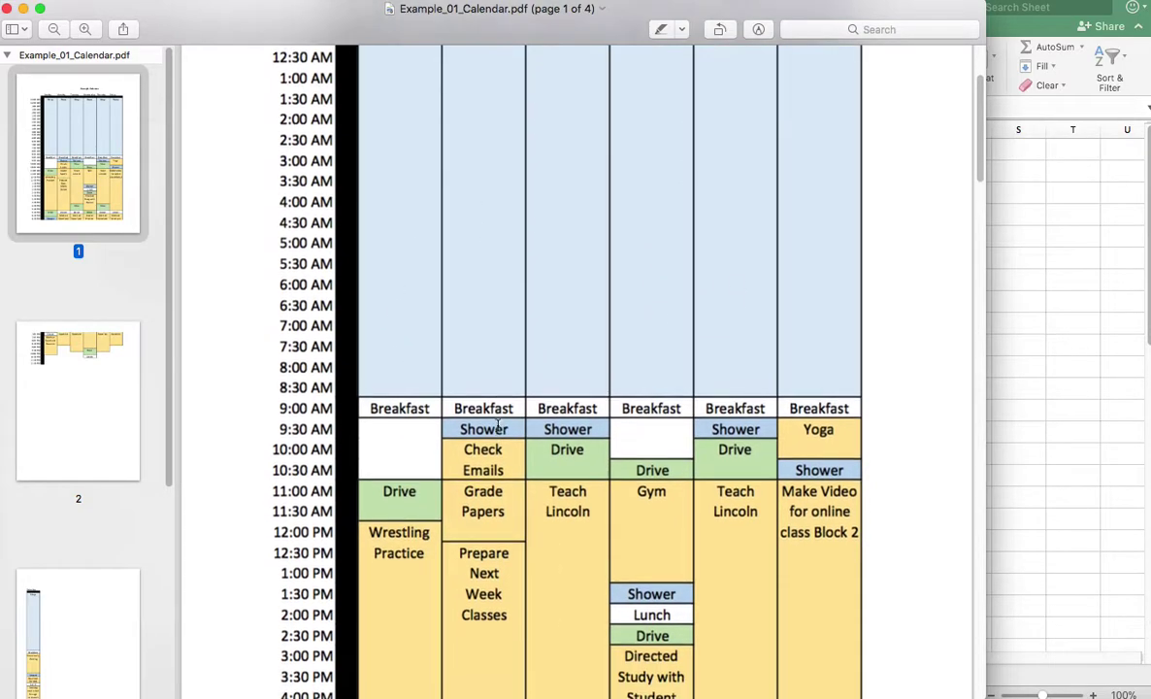
scroll(618, 381, "down", 12)
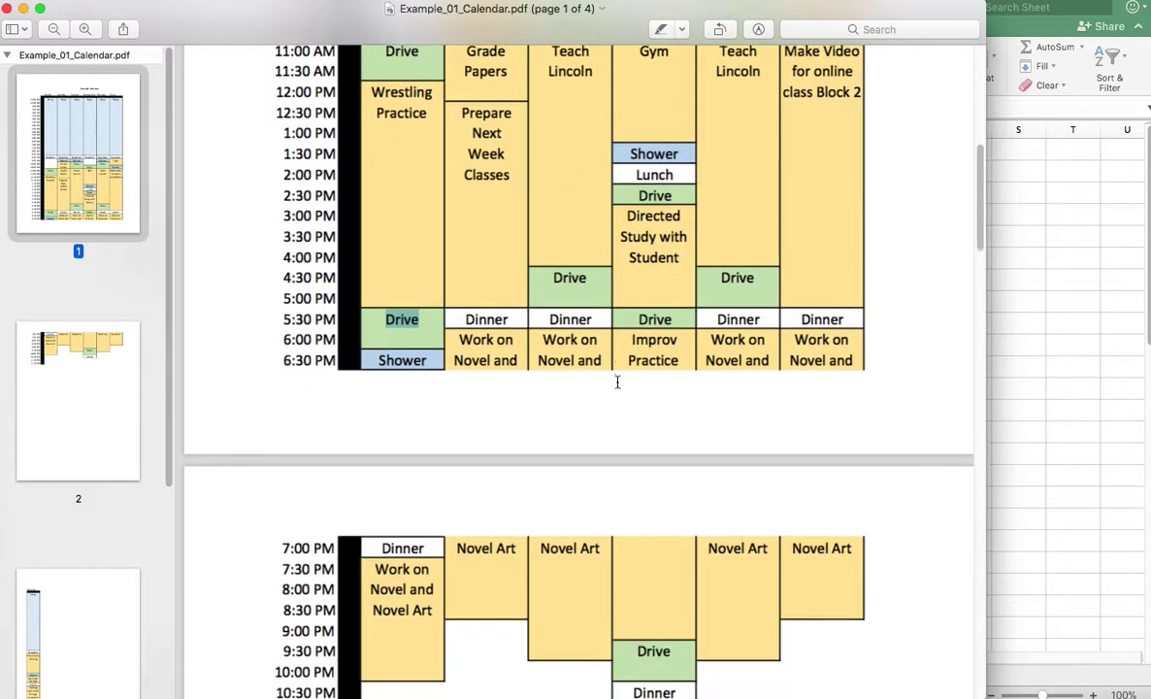
scroll(445, 437, "up", 13)
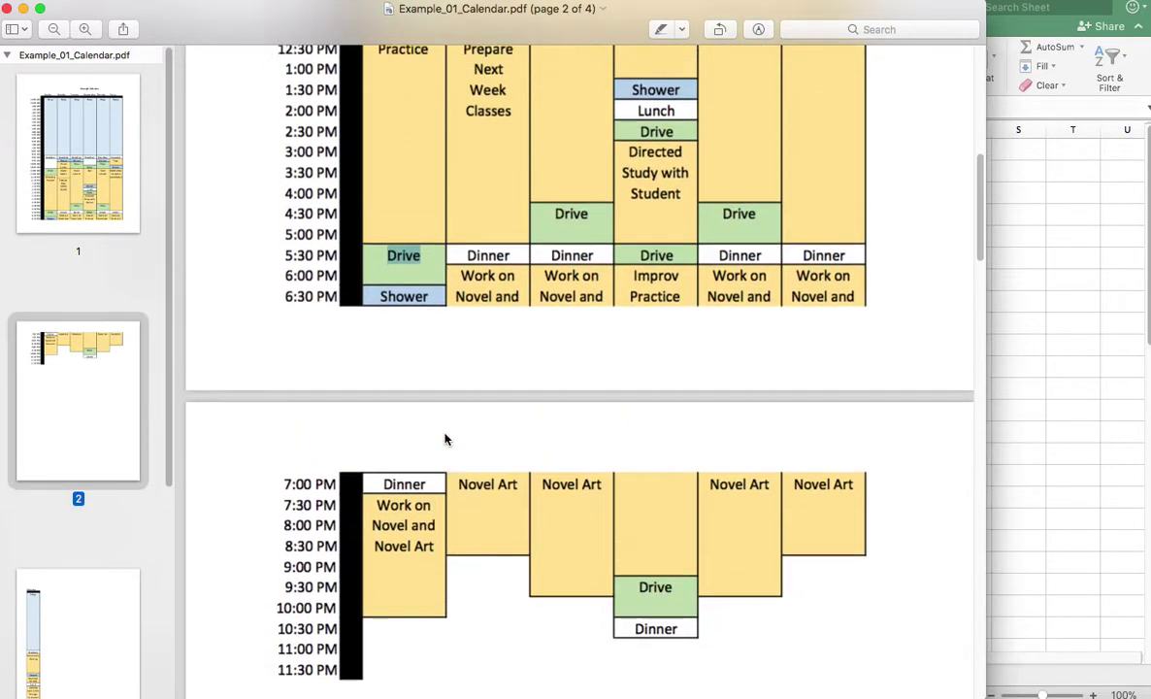
scroll(444, 437, "down", 5)
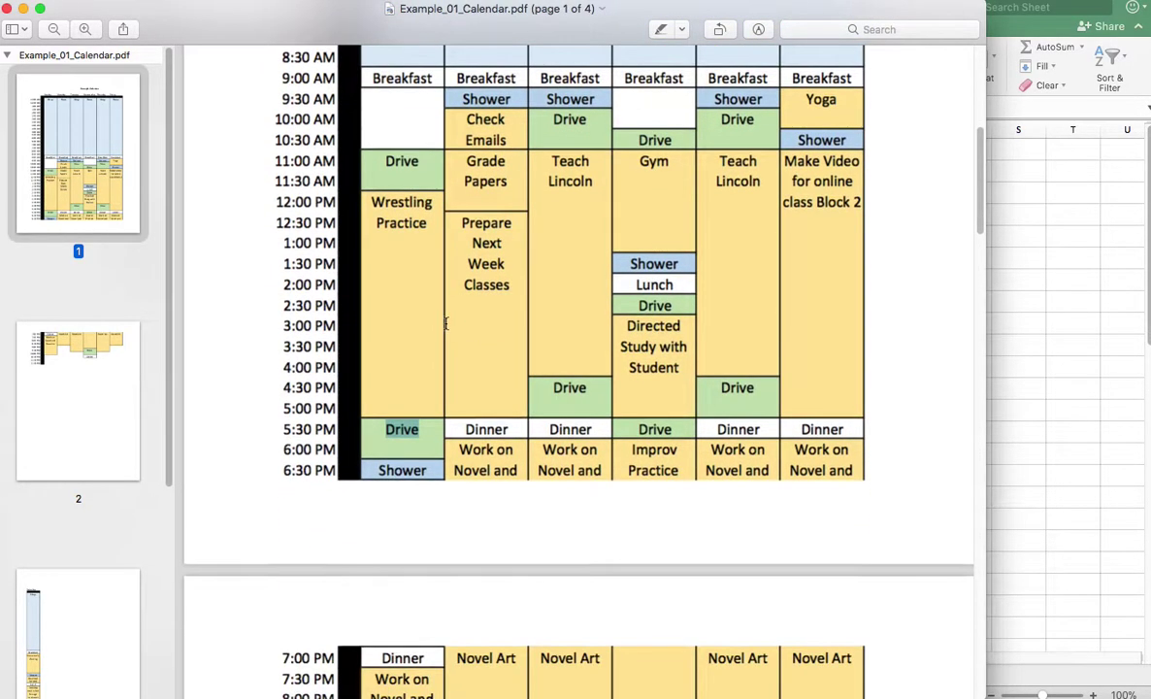
scroll(447, 325, "down", 3)
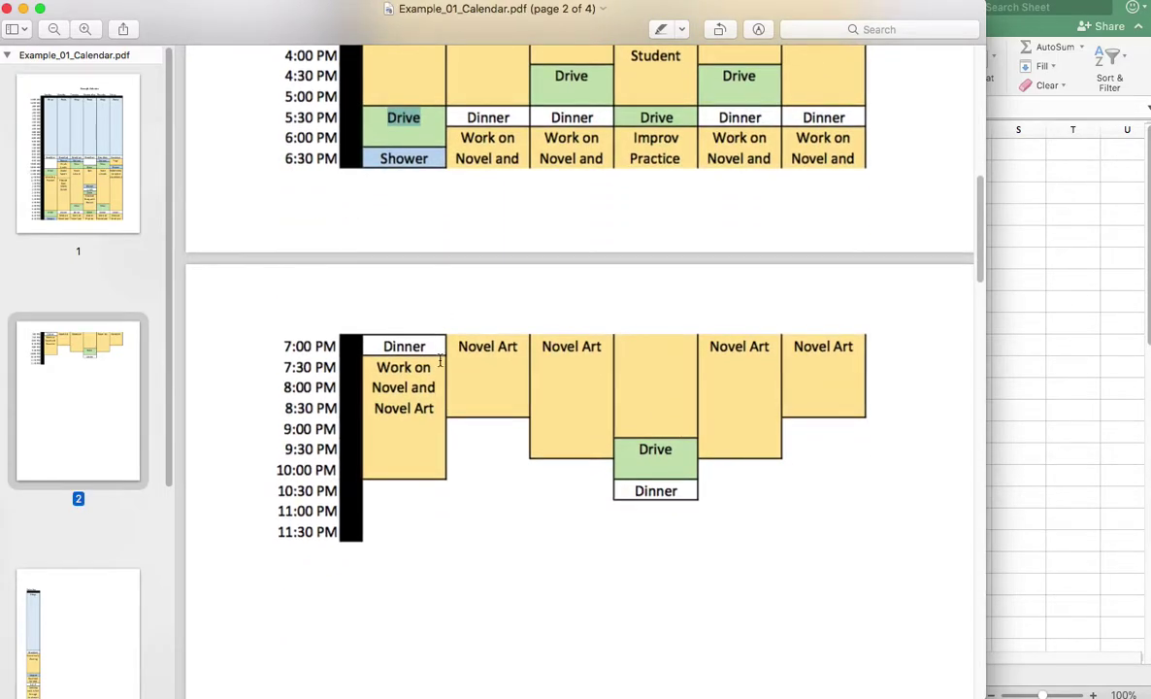
Examine the Example_01_Calendar.pdf schedule from the midnight rows to the late-evening rows across its first two pages.
scroll(514, 563, "up", 15)
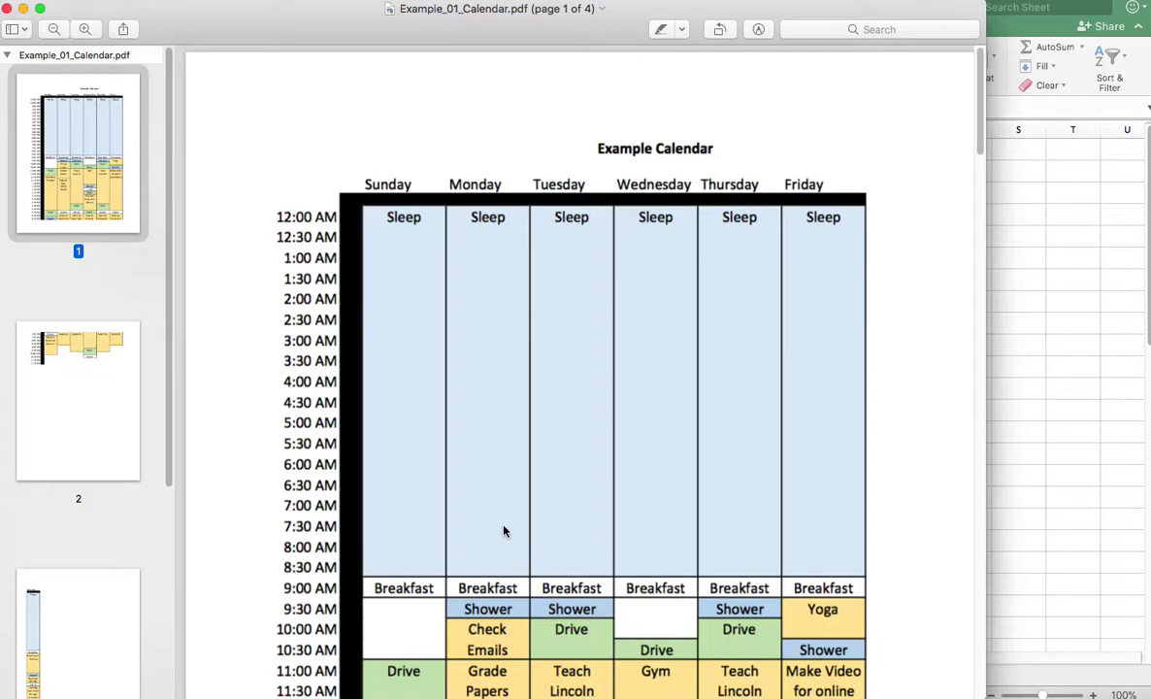
scroll(432, 385, "down", 4)
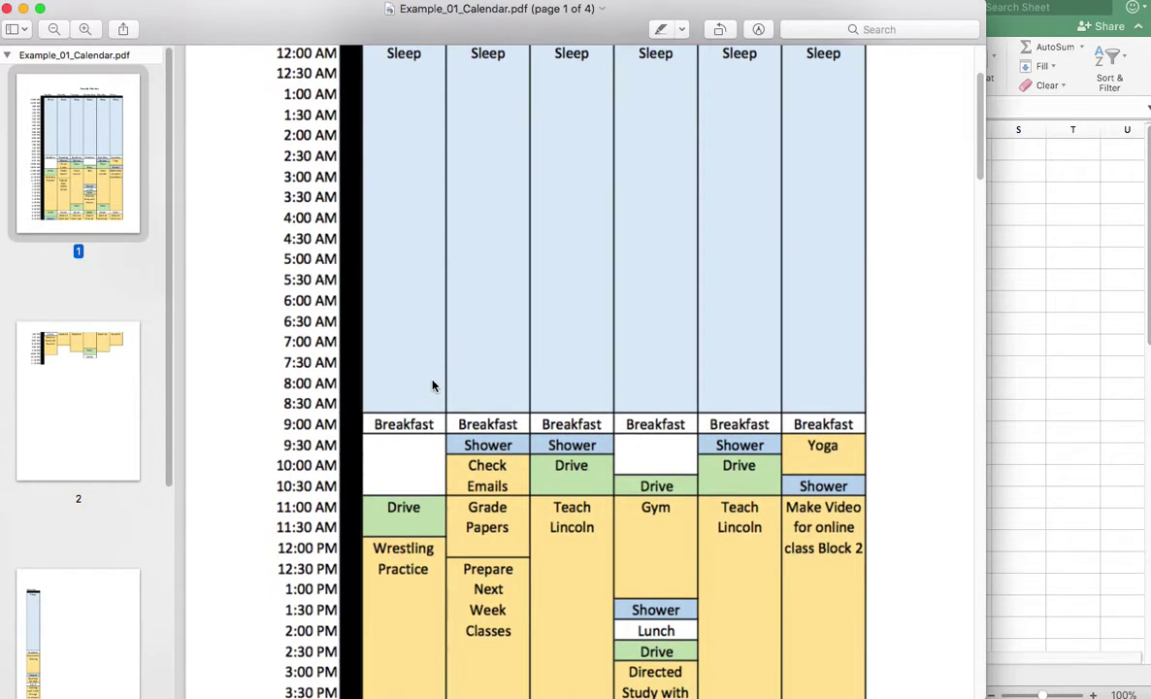
scroll(415, 291, "up", 2)
scroll(415, 292, "down", 2)
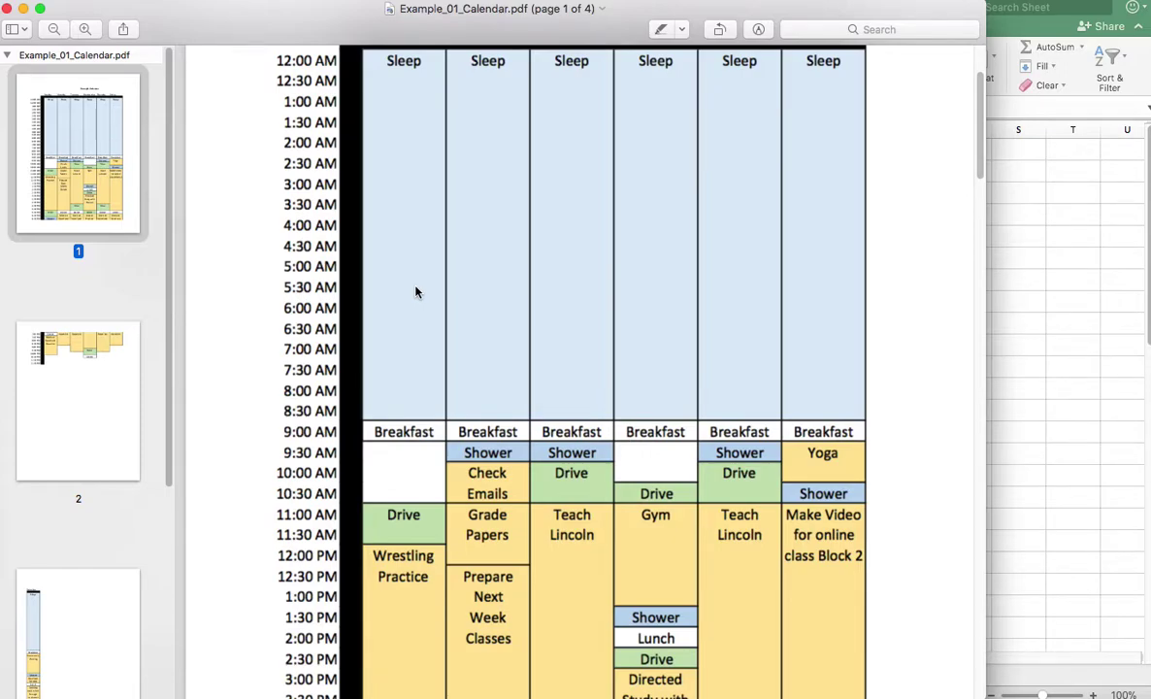
scroll(416, 292, "down", 6)
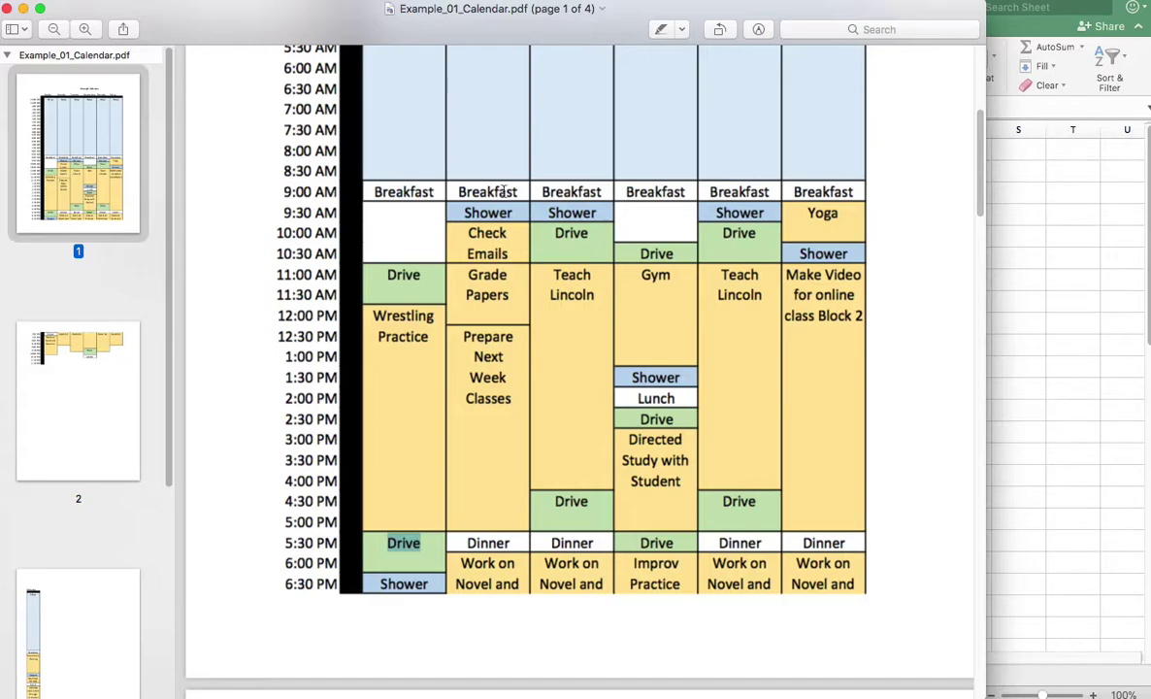
scroll(453, 311, "up", 10)
scroll(450, 314, "down", 15)
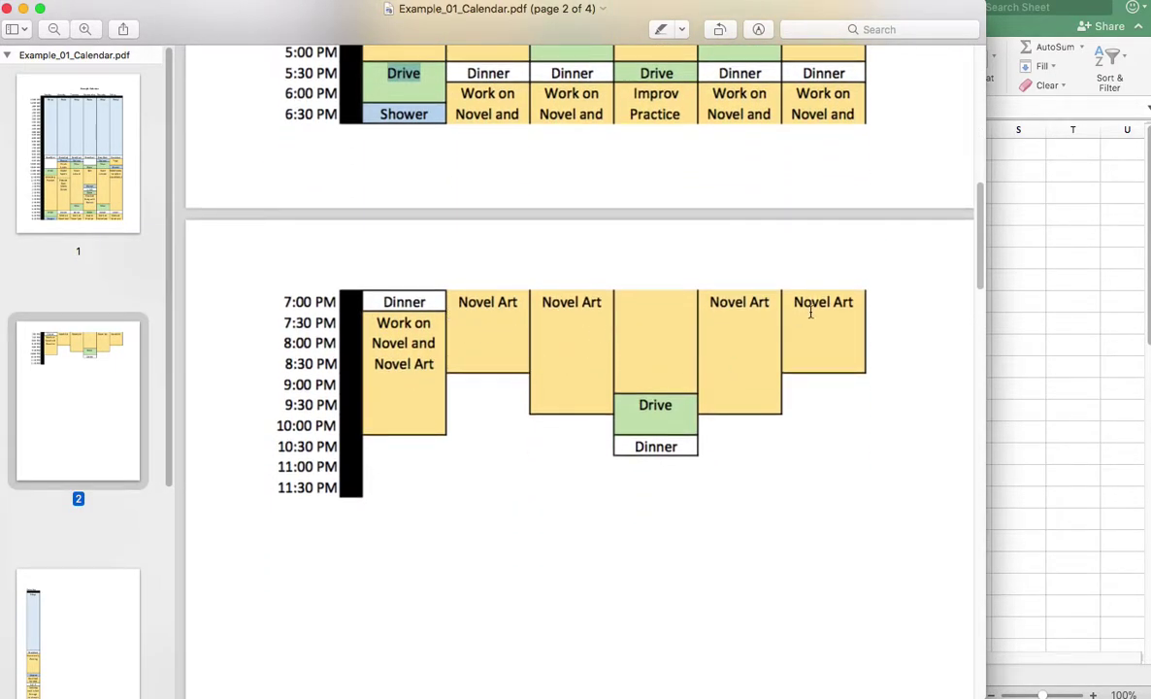
scroll(810, 310, "up", 3)
scroll(465, 204, "up", 8)
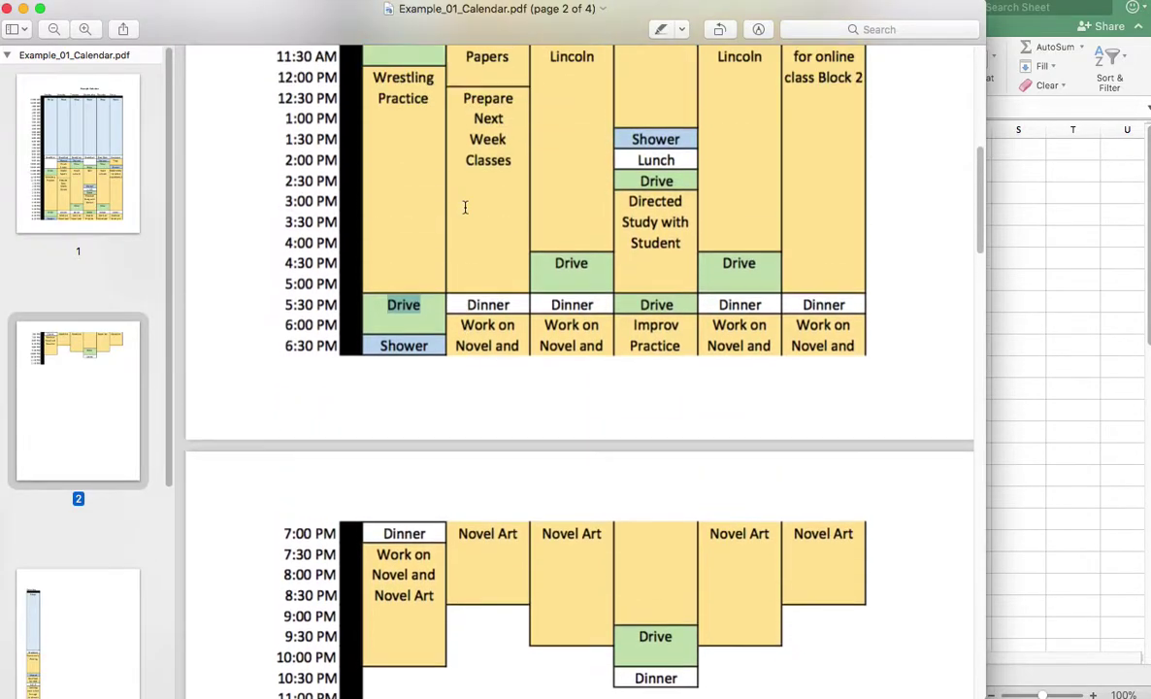
scroll(312, 258, "up", 11)
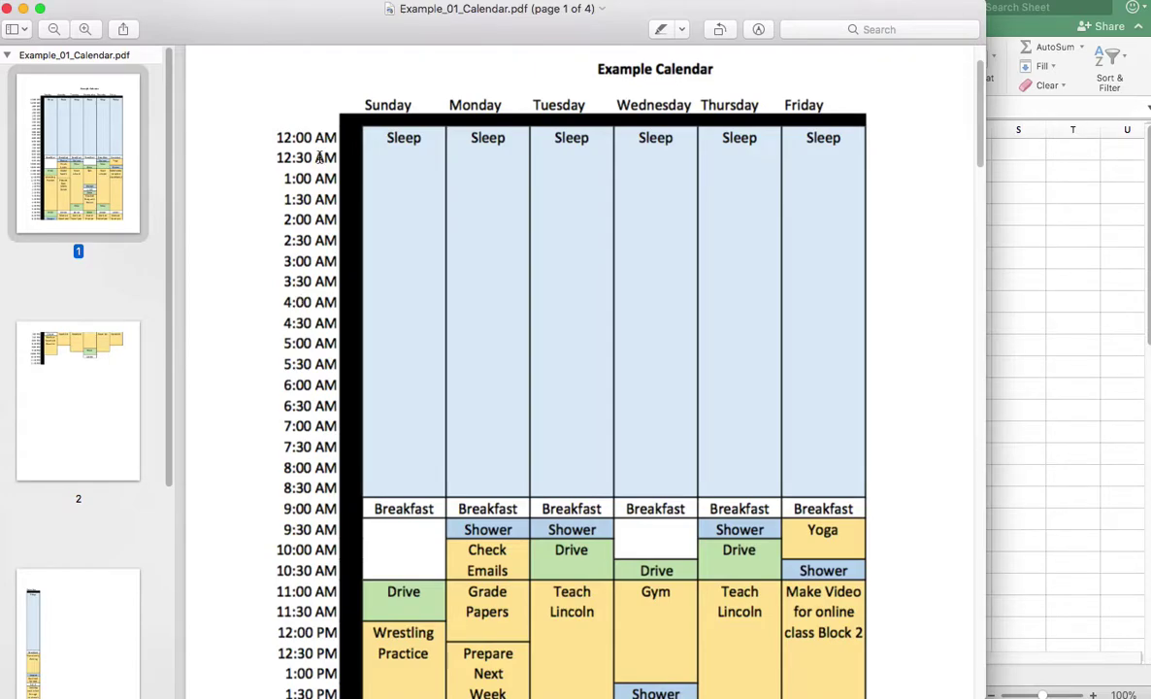
scroll(320, 157, "down", 20)
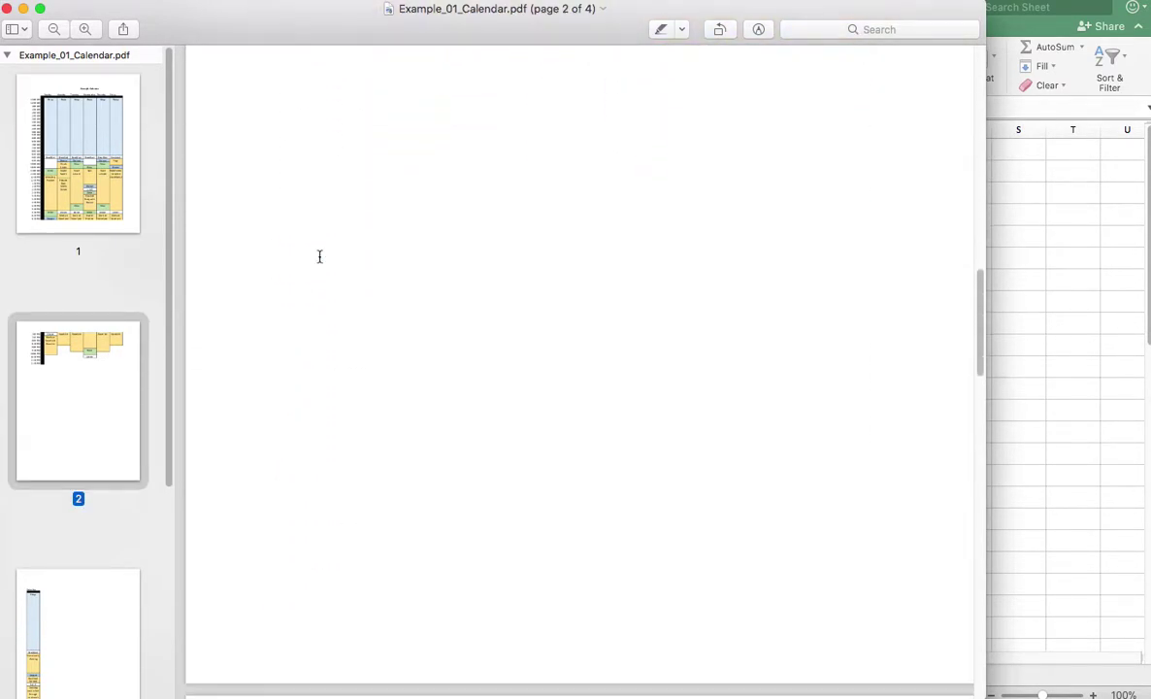
scroll(317, 368, "up", 20)
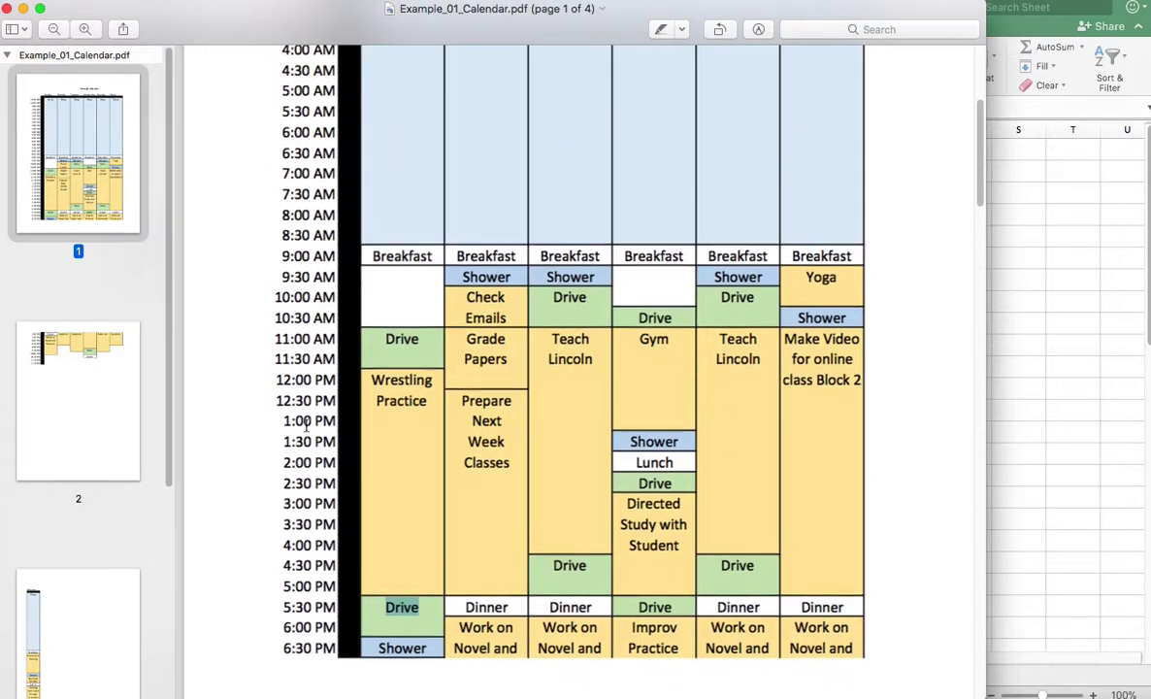
scroll(311, 413, "up", 5)
scroll(311, 412, "down", 15)
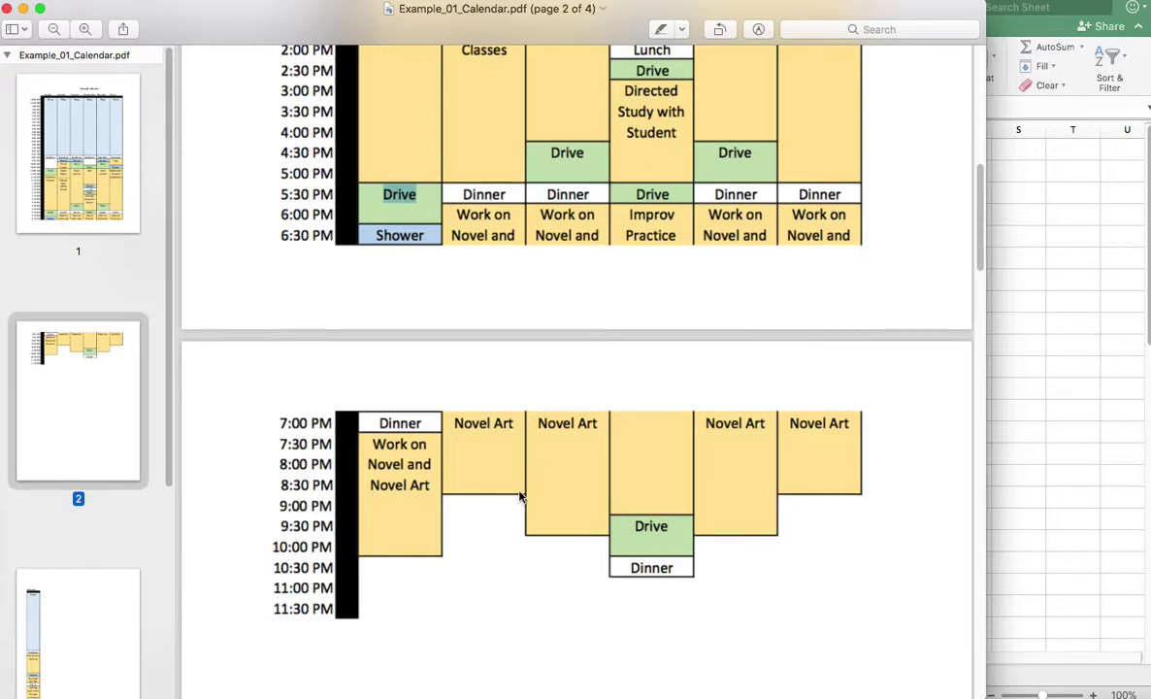
Highlight the Shower entry in the calendar's Monday column and look over the evening rows on the second page.
scroll(466, 531, "up", 7)
left_click_drag(350, 125, 402, 165)
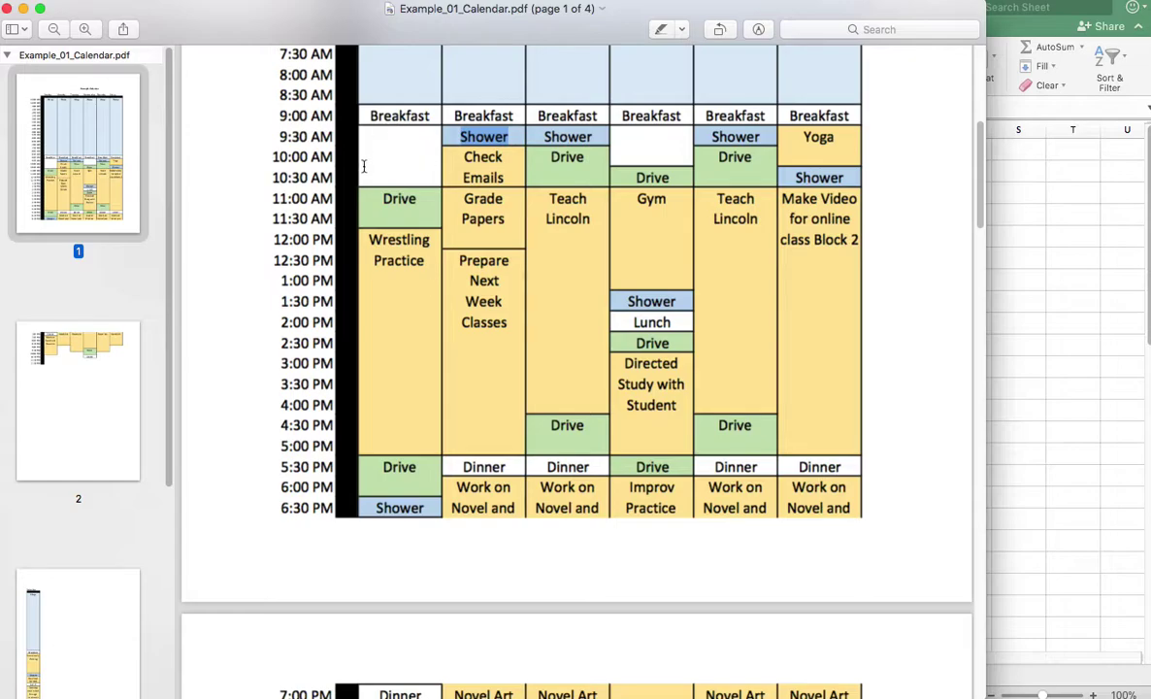
scroll(624, 100, "down", 10)
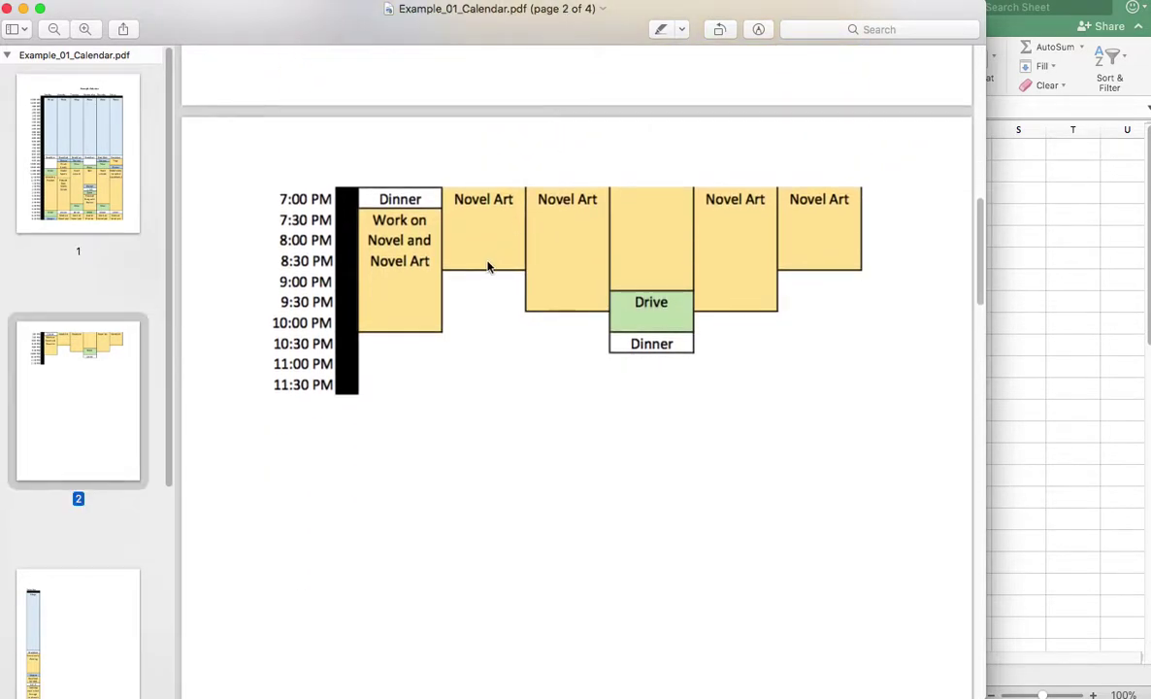
Close the calendar PDF and bring up the to-do list on Sheet2 of the Student_Example workbook in Excel.
left_click(7, 9)
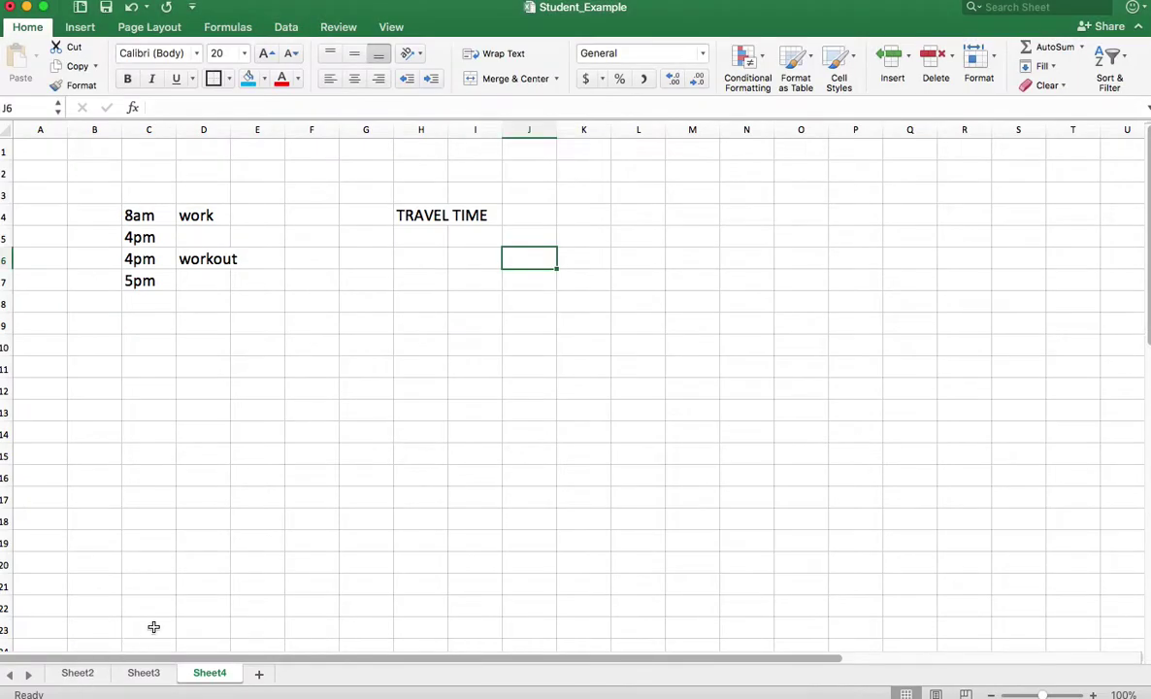
left_click(87, 672)
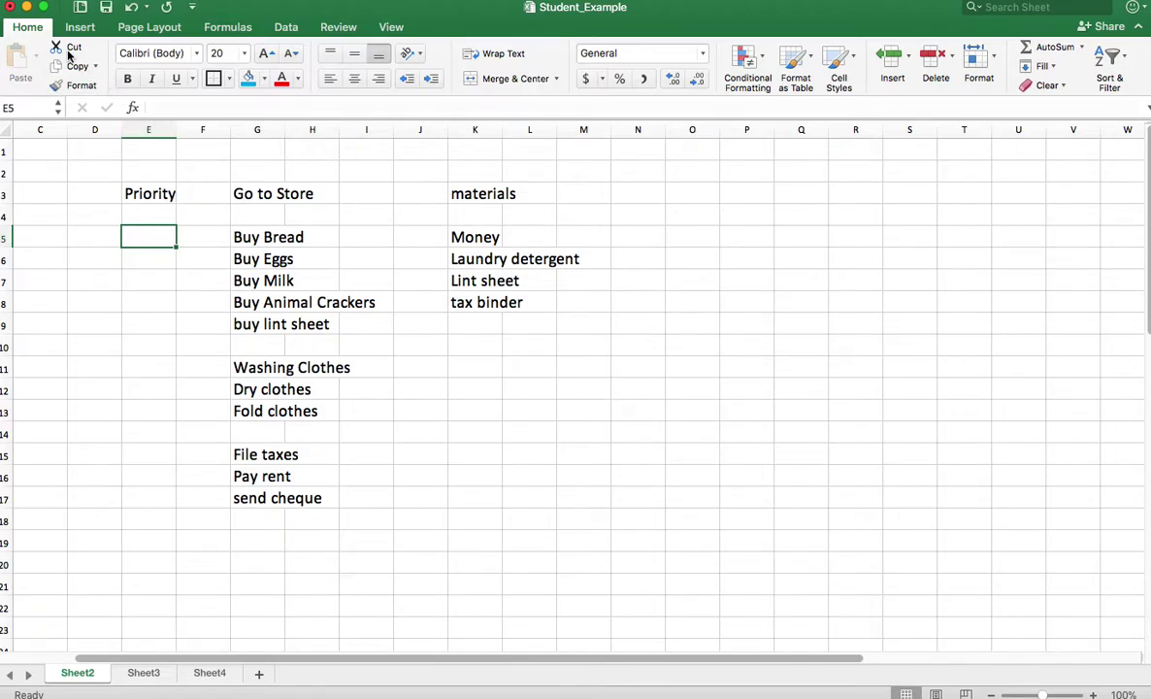
Close the Student_Example workbook without saving its changes.
left_click(10, 9)
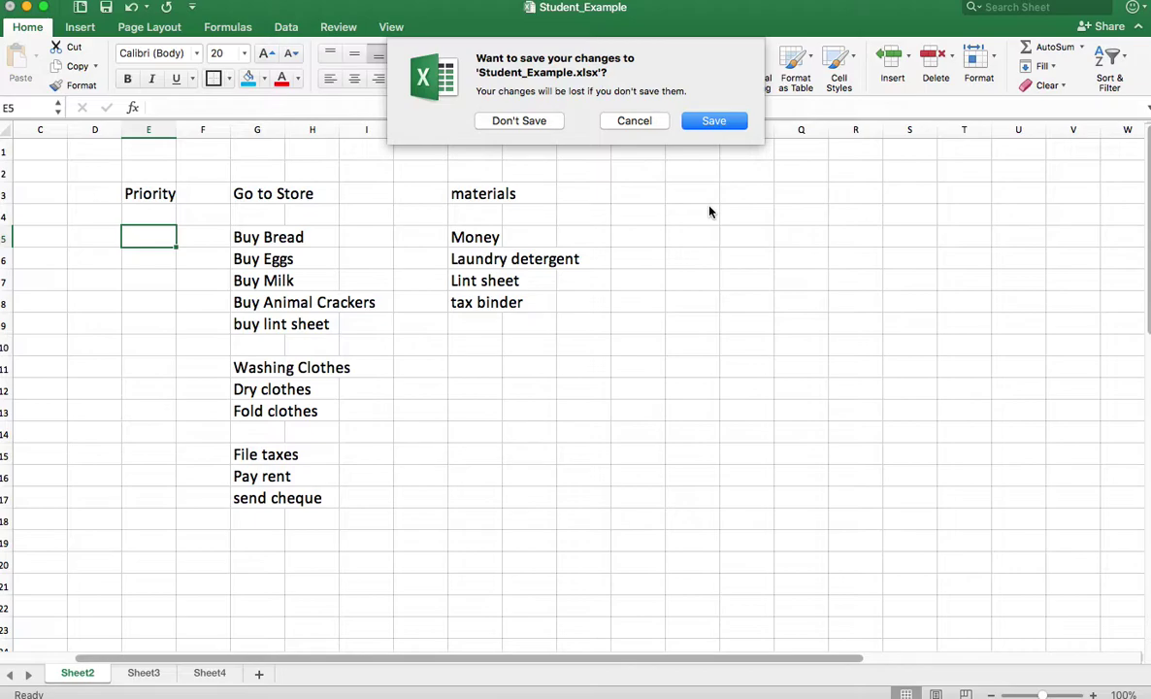
left_click(519, 121)
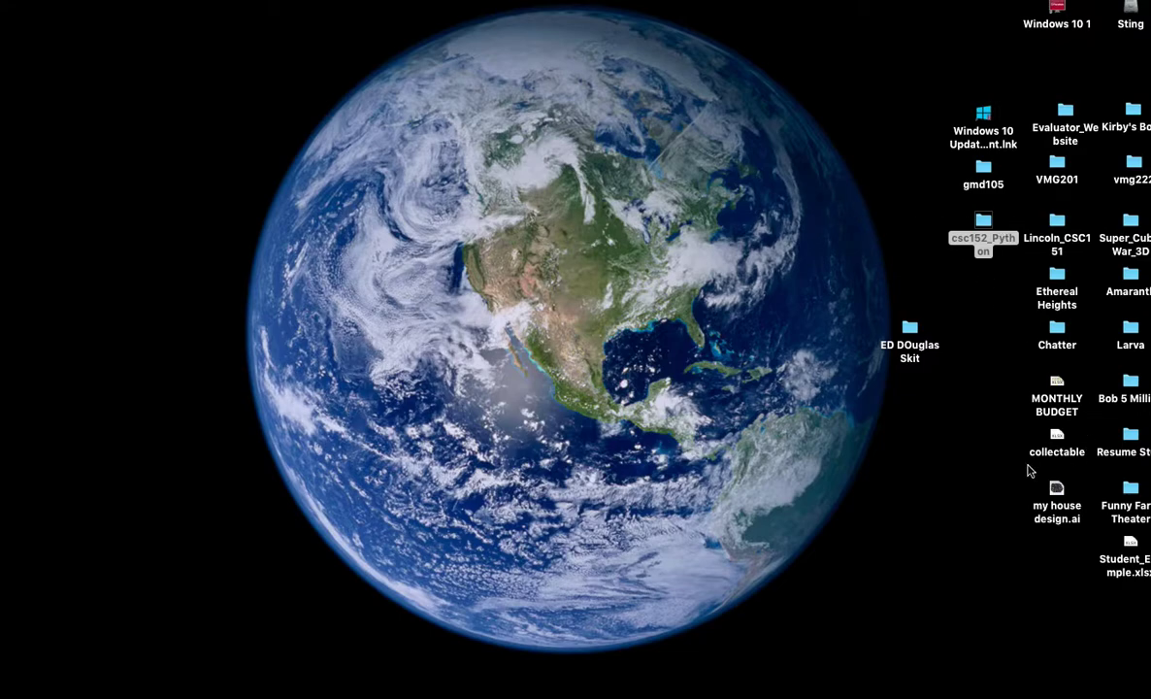
Create a new folder on the Mac desktop with its default name and place it over North America's west coast.
left_click_drag(518, 351, 721, 492)
right_click(535, 355)
left_click(540, 353)
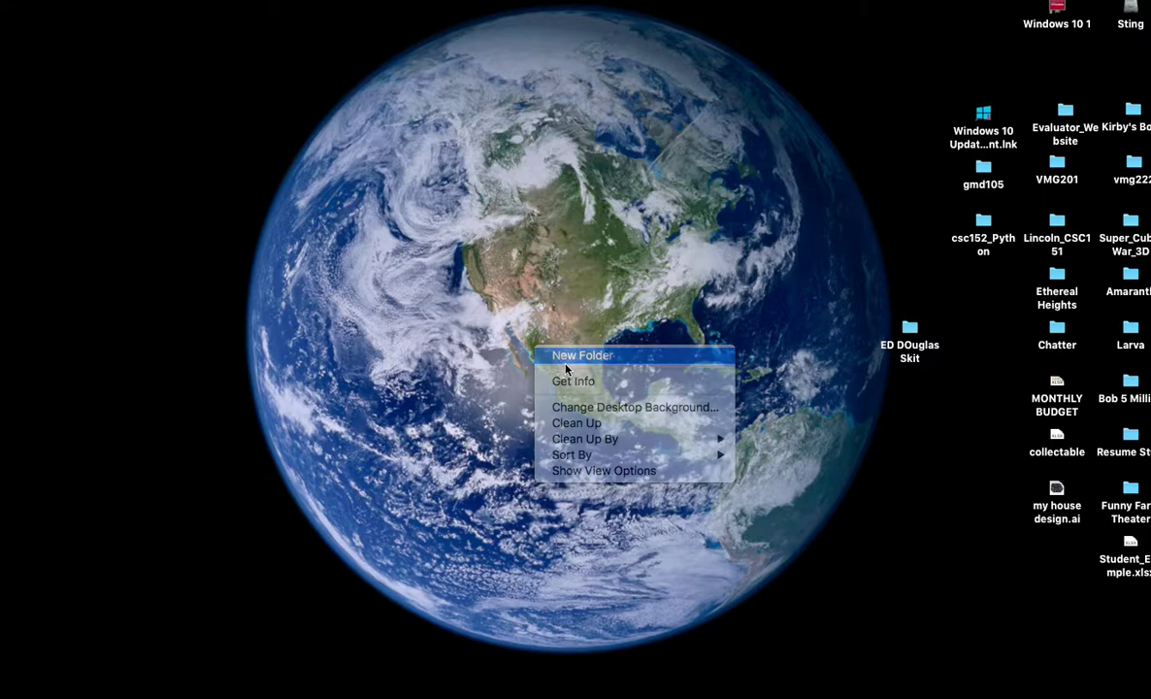
left_click_drag(541, 330, 468, 277)
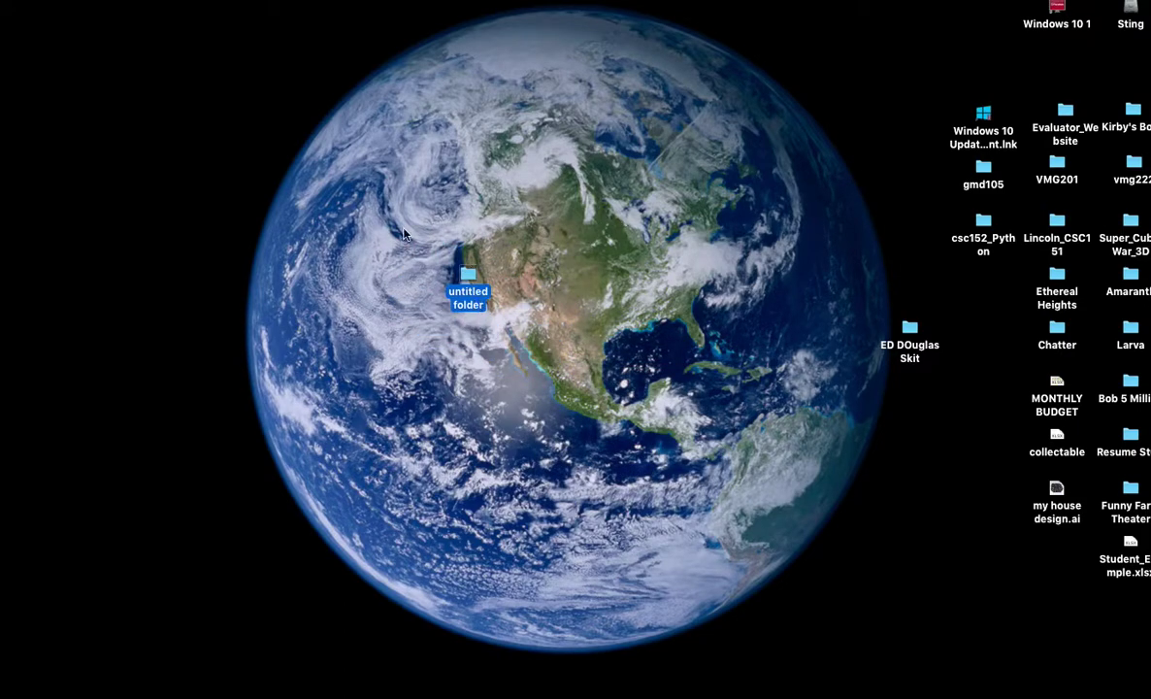
left_click(509, 301)
key("Return")
left_click(495, 302)
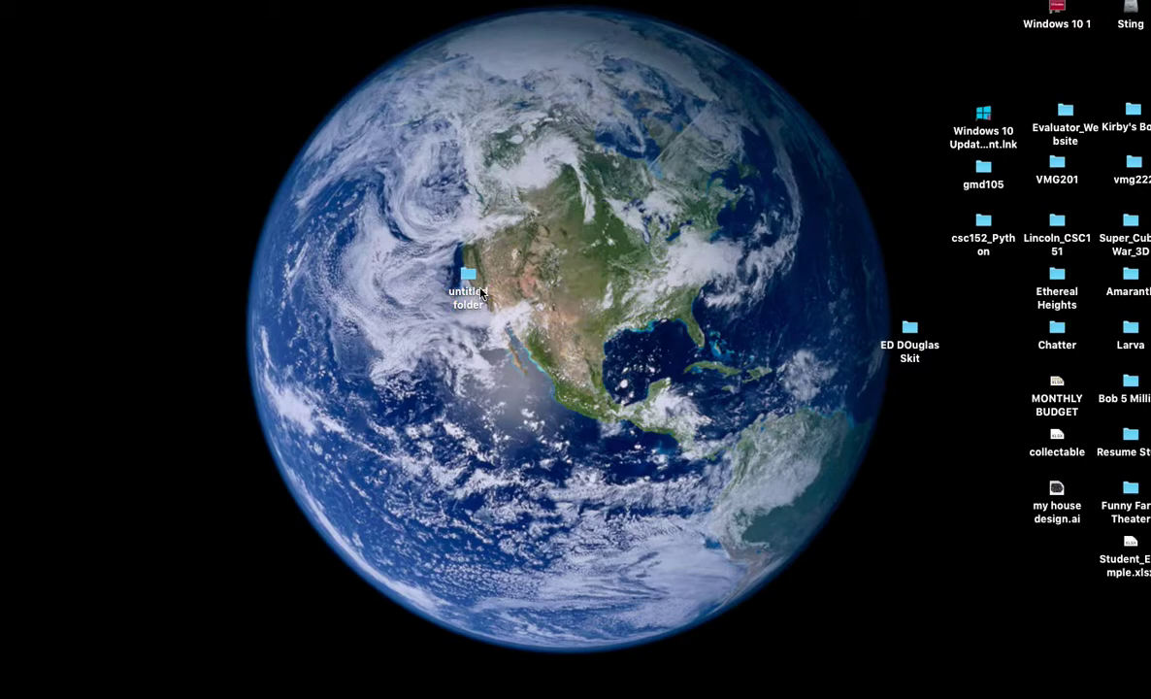
Compress the untitled folder on the Mac desktop into a zip archive and place the archive beside the folder.
left_click(478, 293)
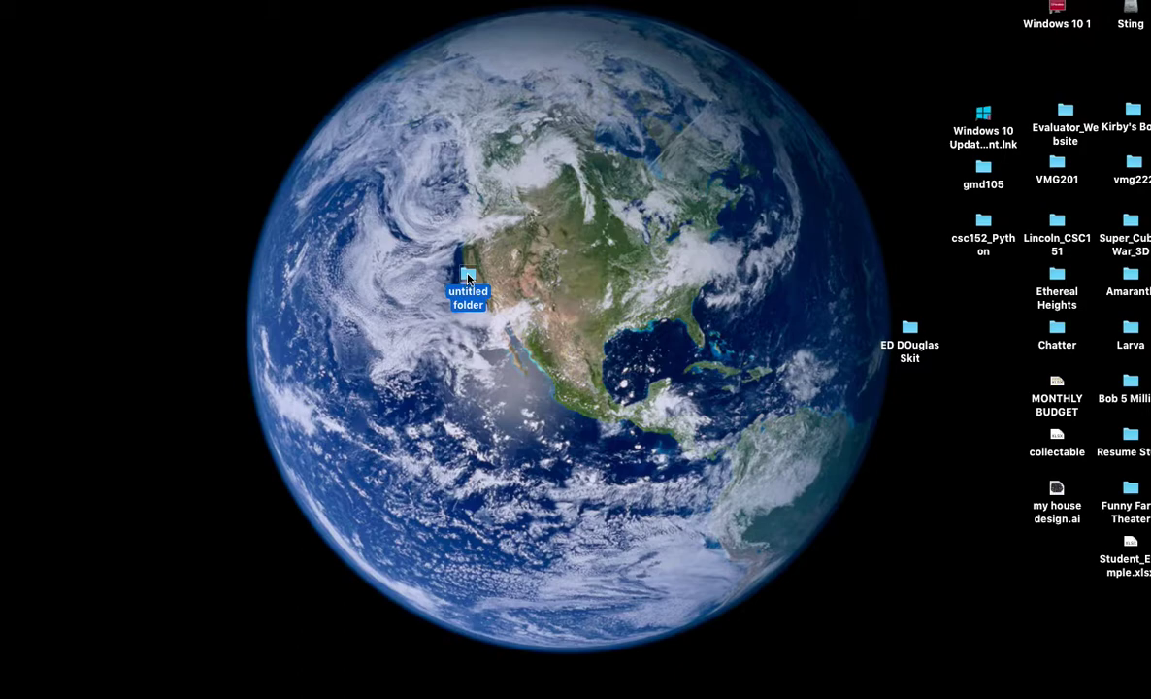
right_click(468, 278)
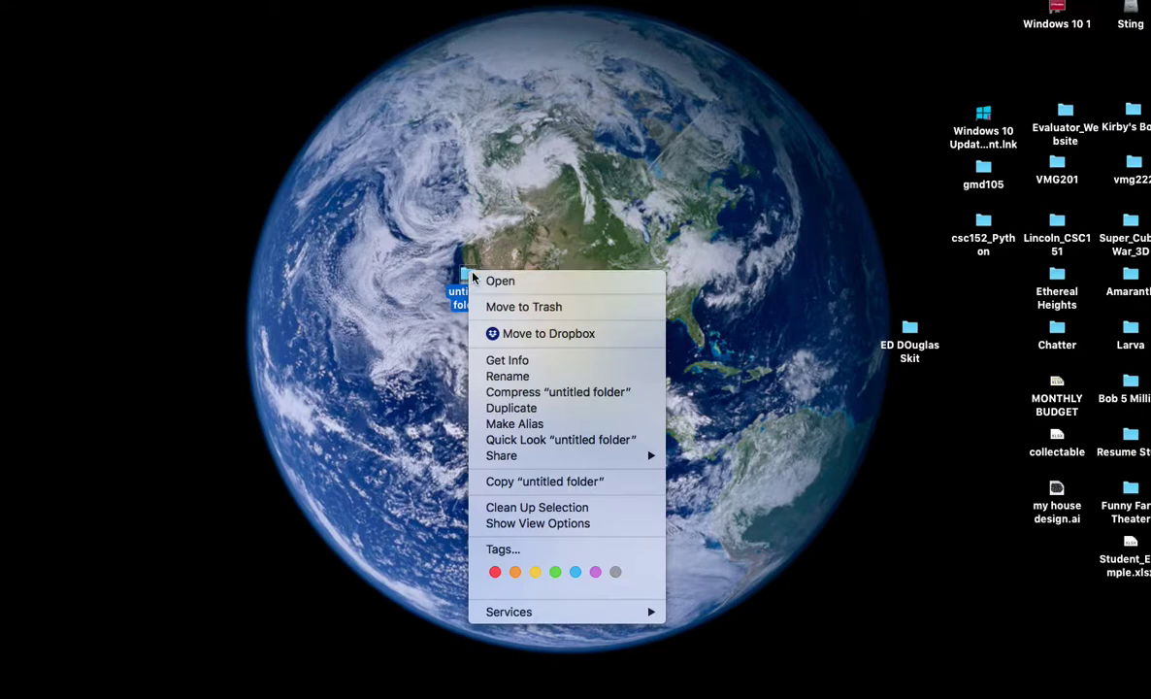
left_click(522, 392)
left_click_drag(473, 282, 542, 277)
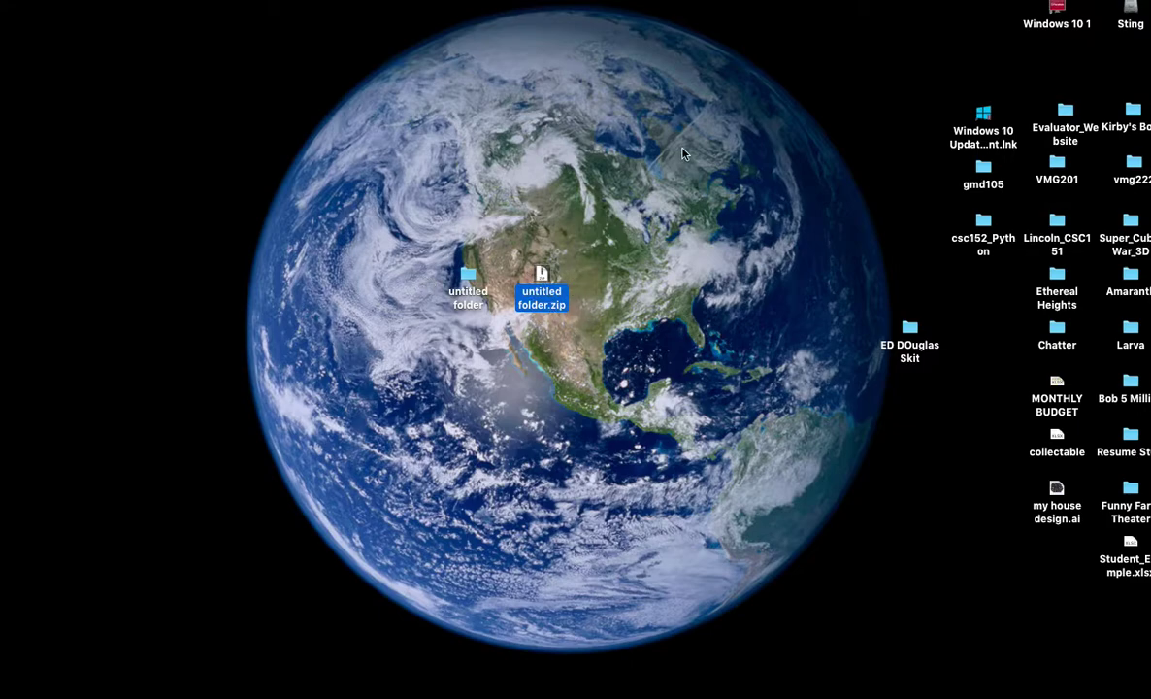
Open the Windows 10 1 virtual machine and resume it from the Parallels Control Center.
left_click(1064, 10)
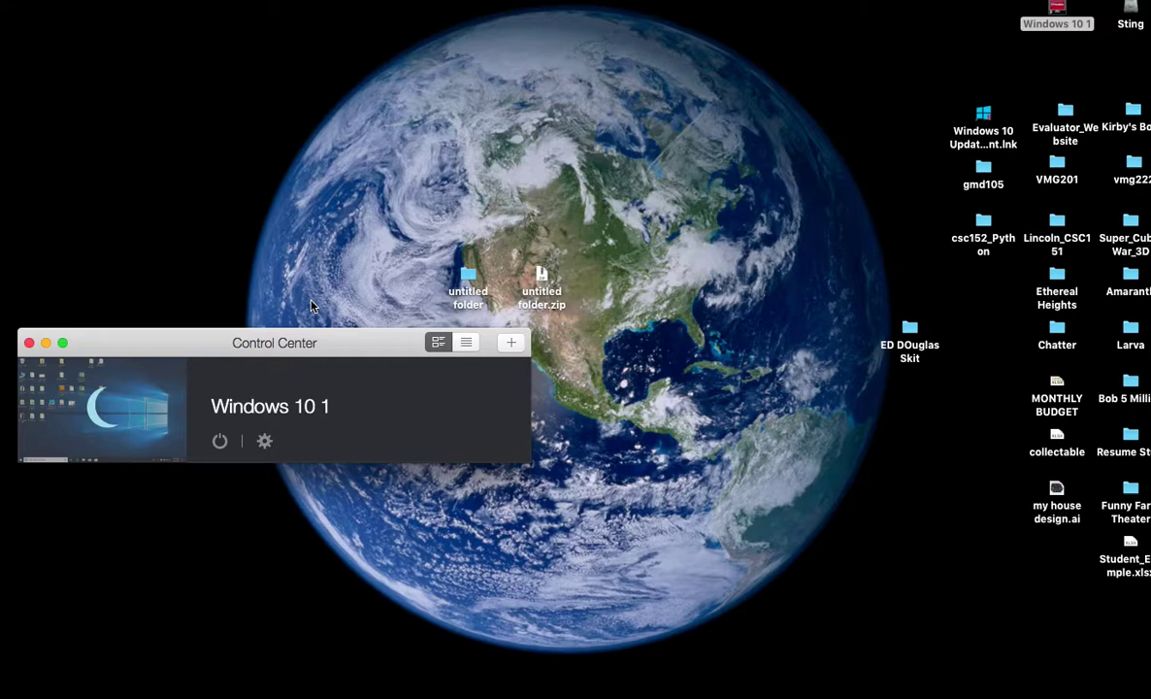
left_click(97, 403)
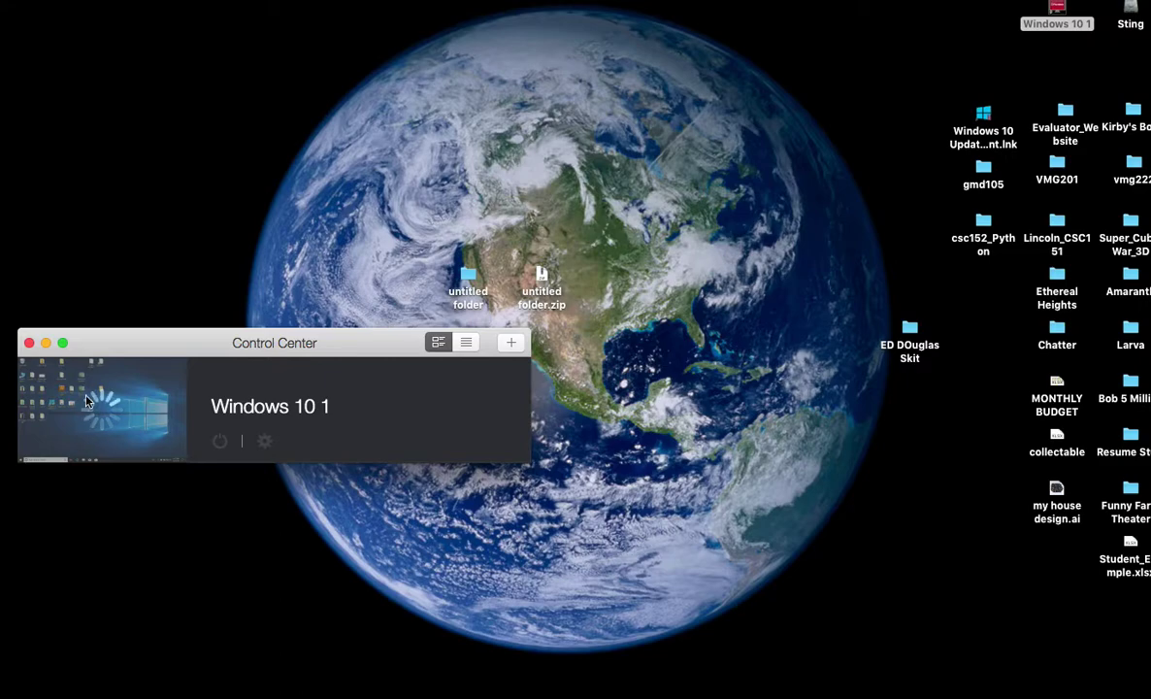
left_click(328, 390)
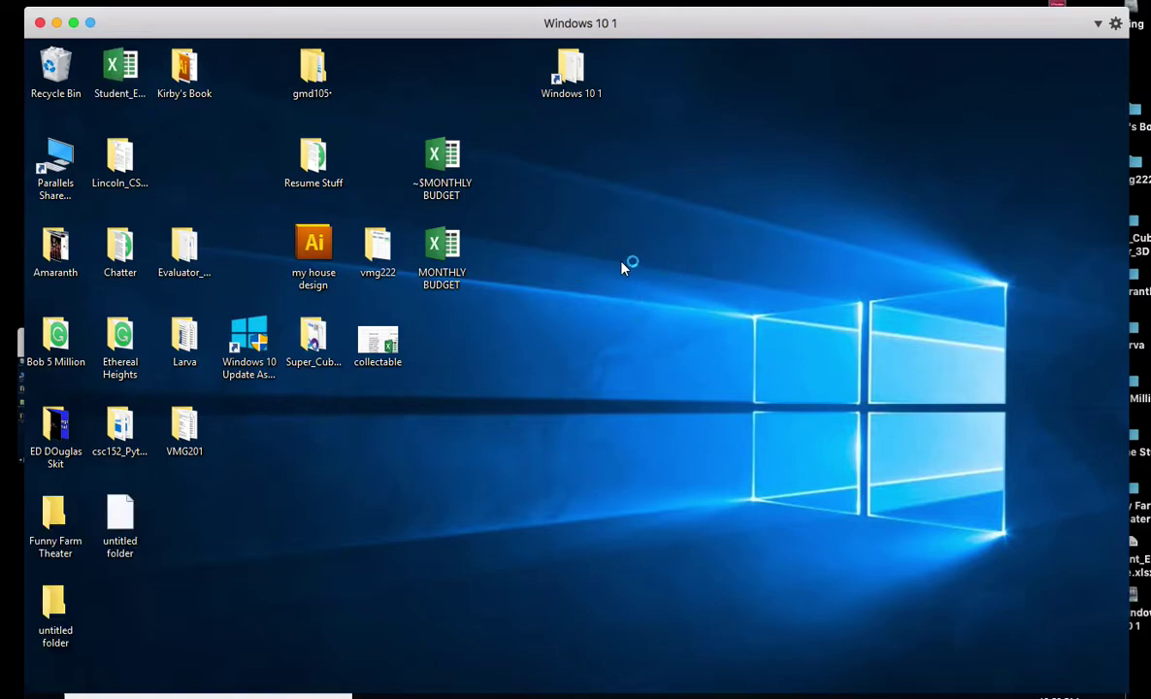
Move the untitled folder to open space on the Windows desktop and try to send it to a compressed (zipped) folder.
left_click_drag(53, 610, 633, 349)
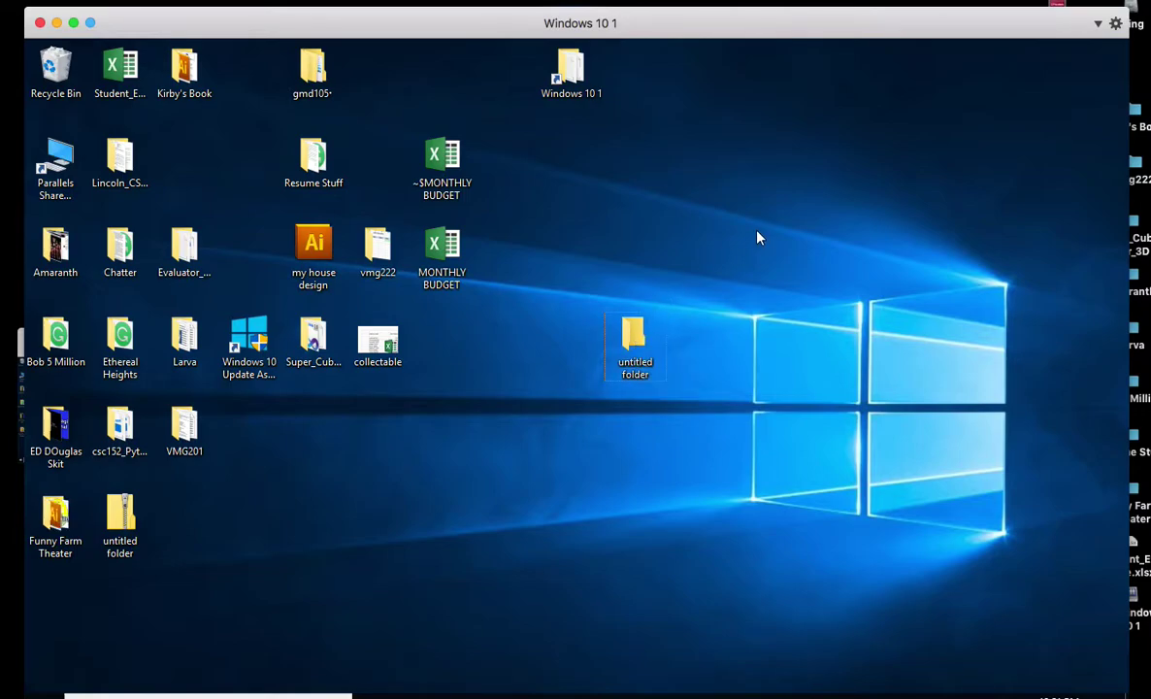
right_click(636, 331)
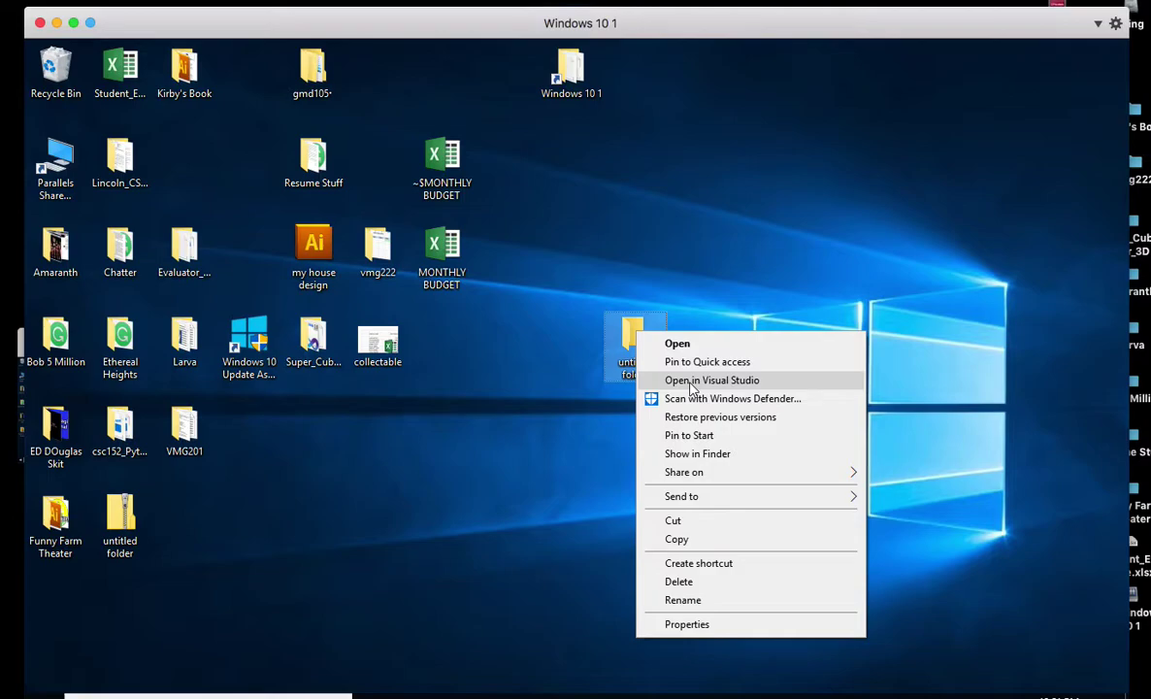
mouse_move(695, 497)
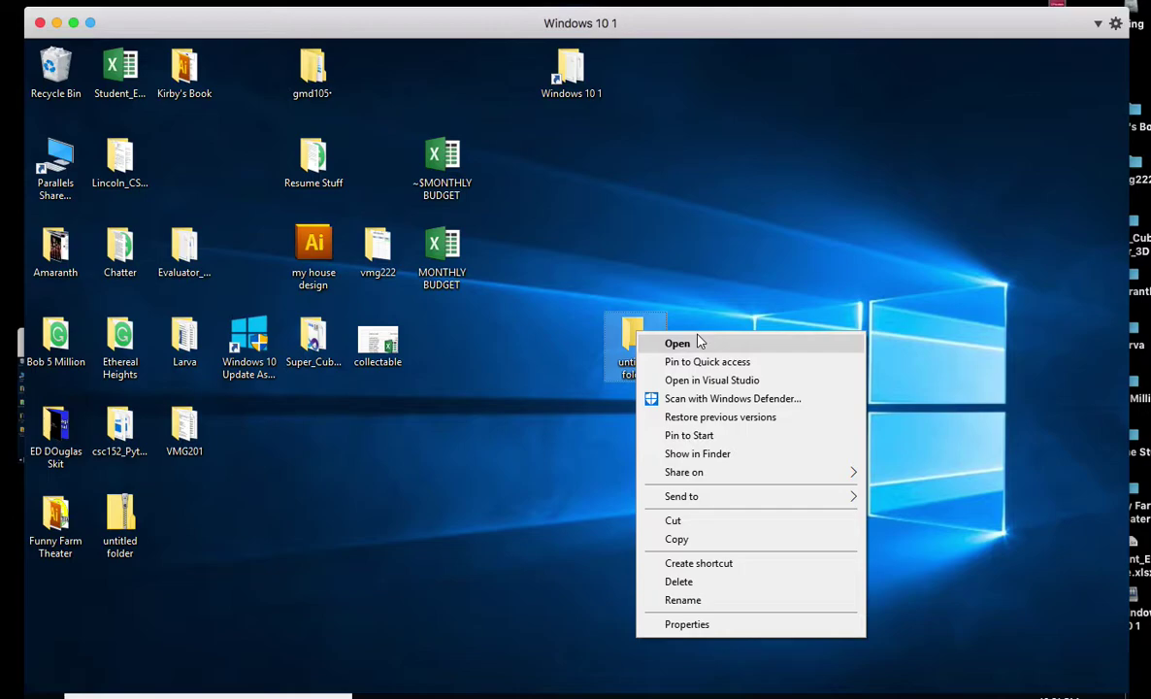
mouse_move(732, 503)
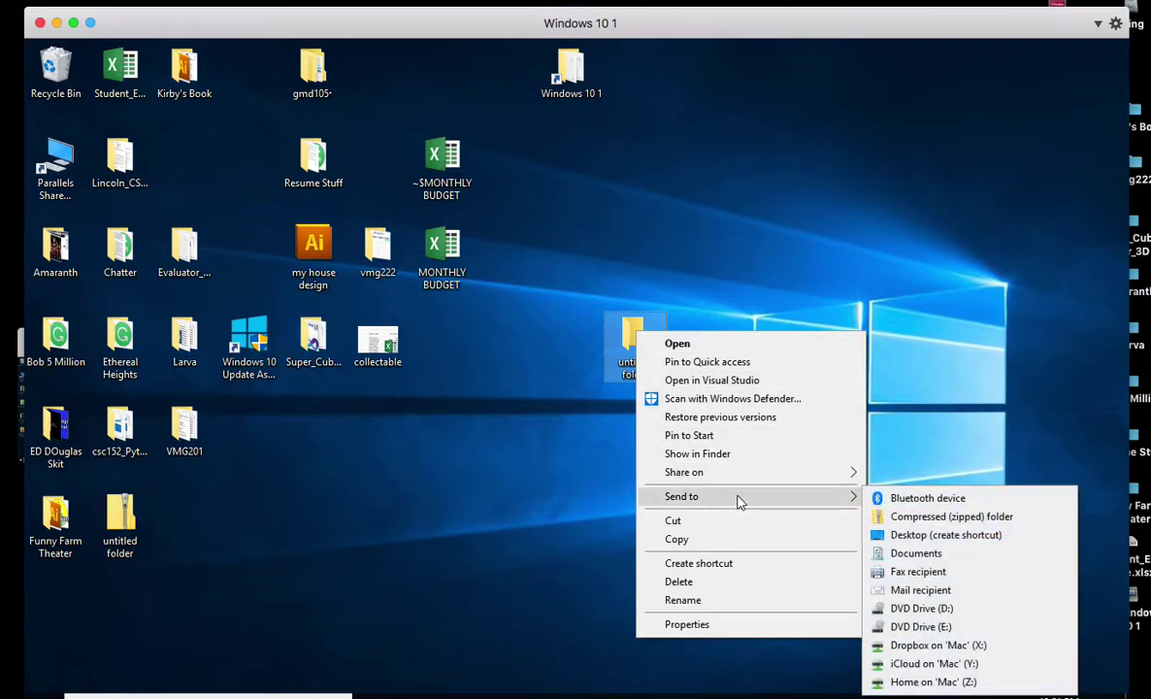
left_click(923, 522)
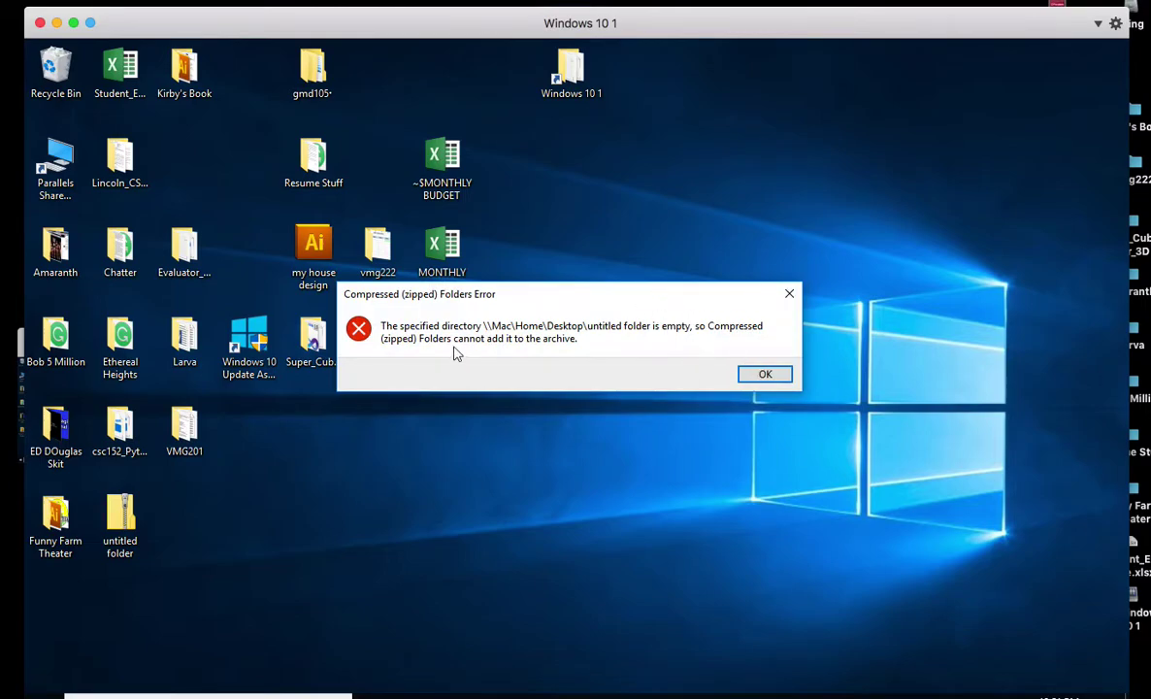
left_click(763, 373)
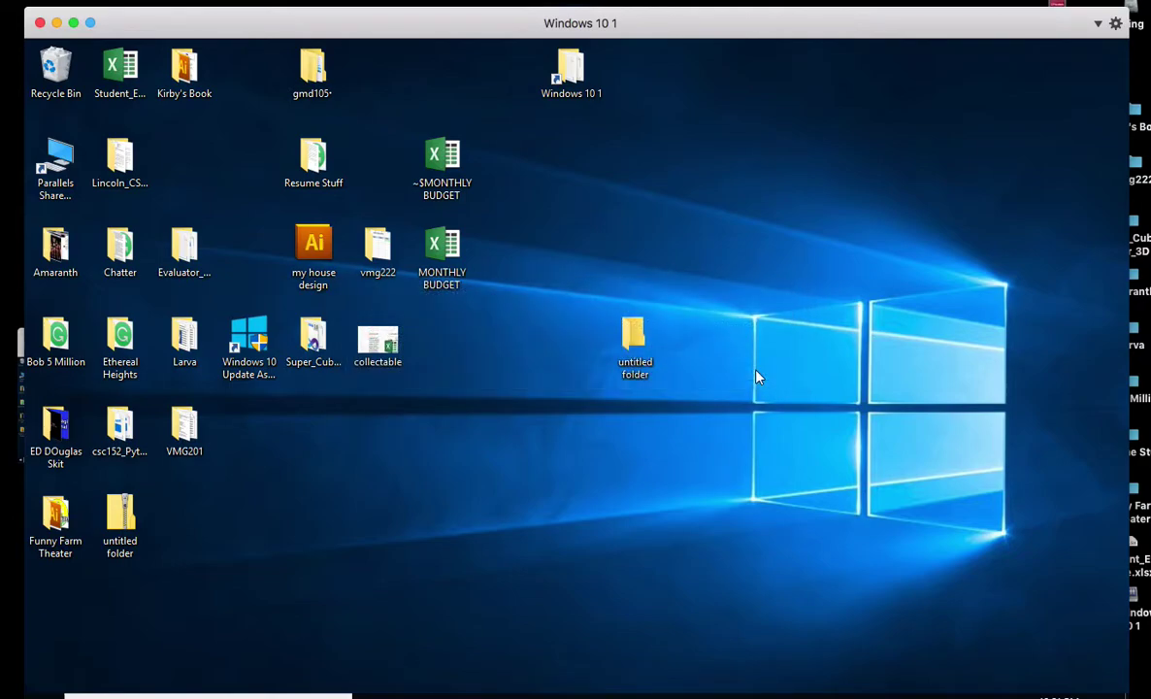
Try again to send the untitled folder on the Windows desktop to a compressed (zipped) folder.
right_click(633, 335)
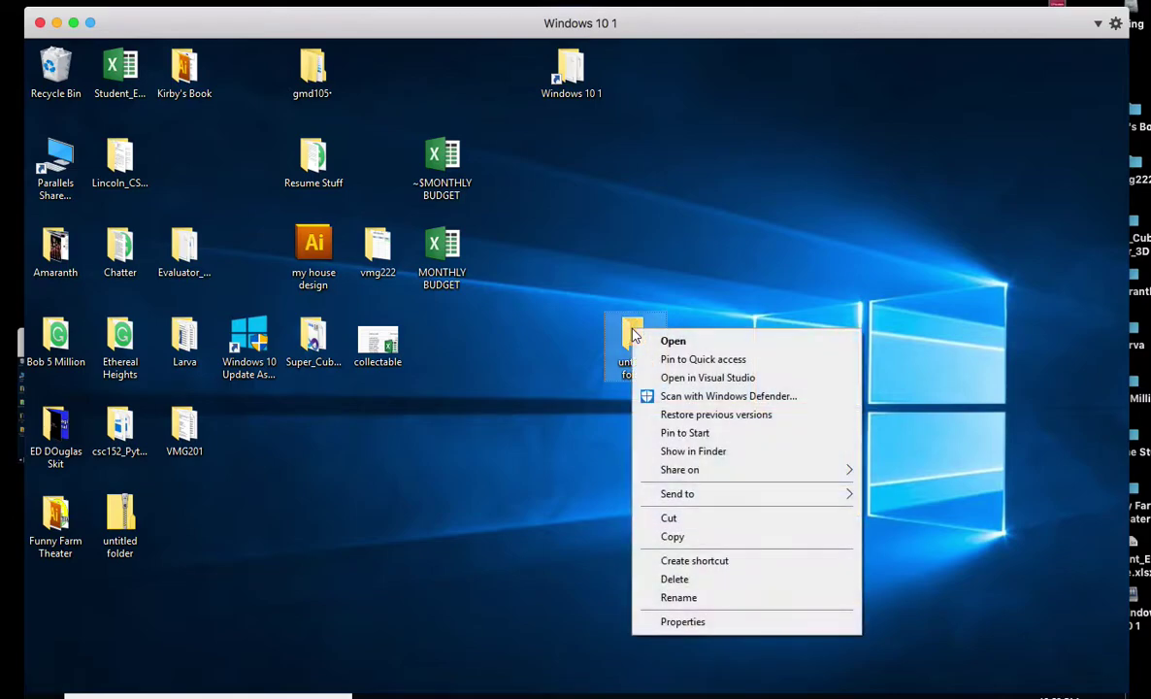
mouse_move(695, 496)
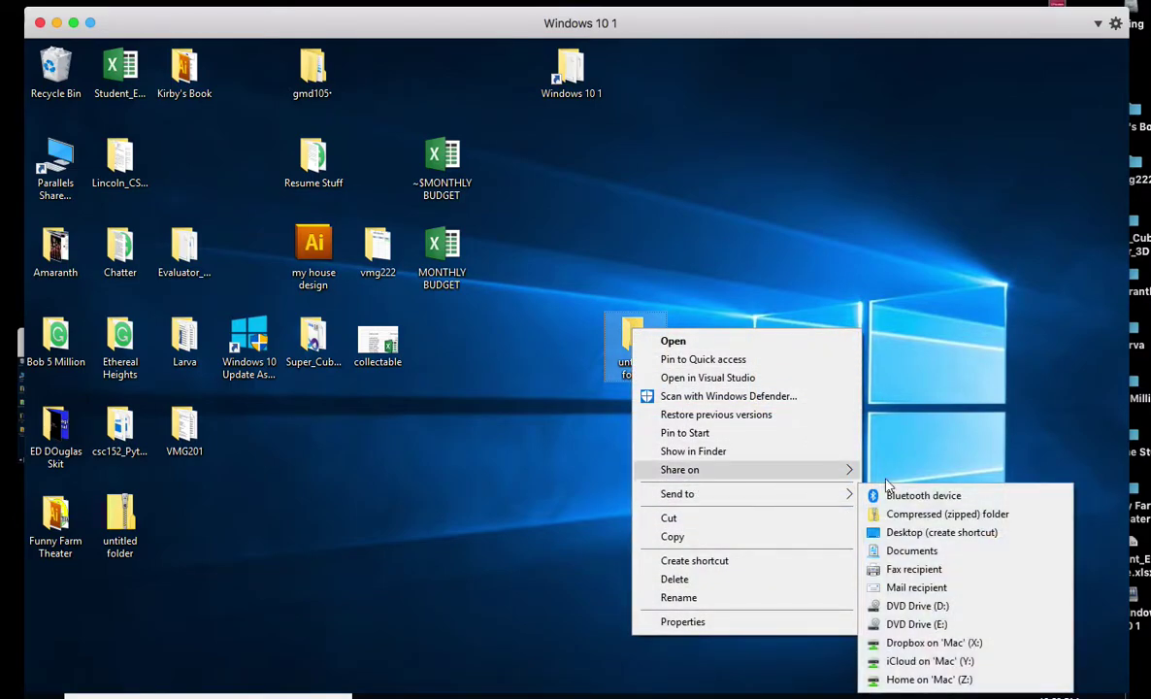
left_click(976, 515)
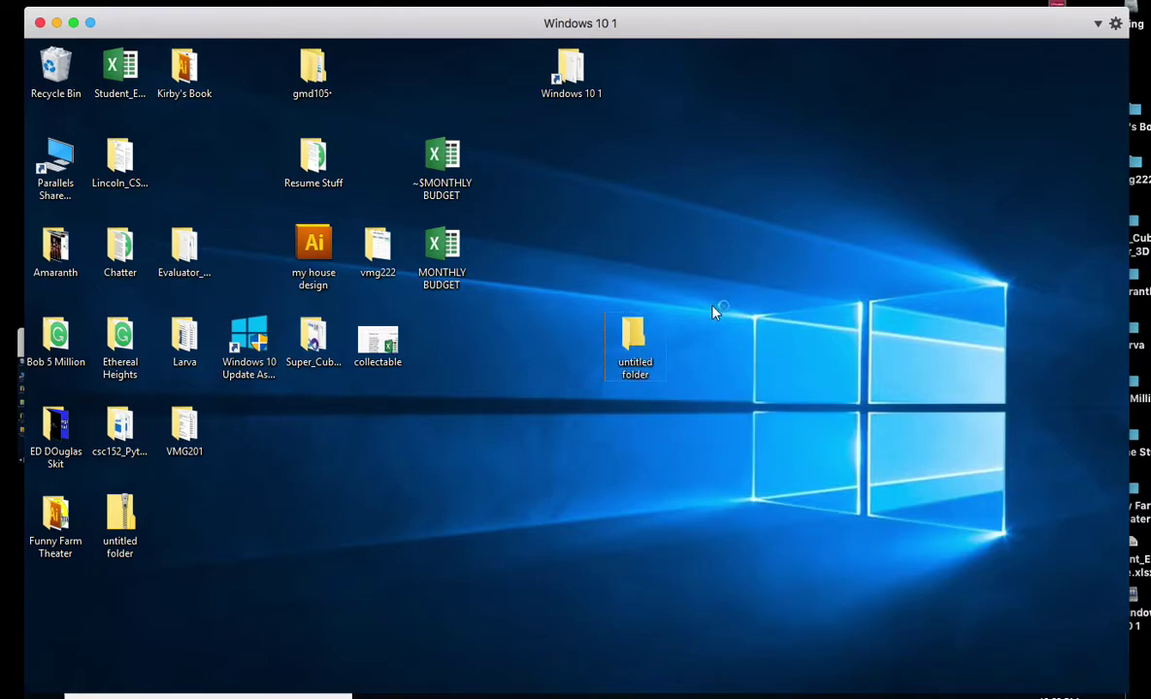
Open the name of the untitled folder on the Windows desktop for editing.
right_click(626, 357)
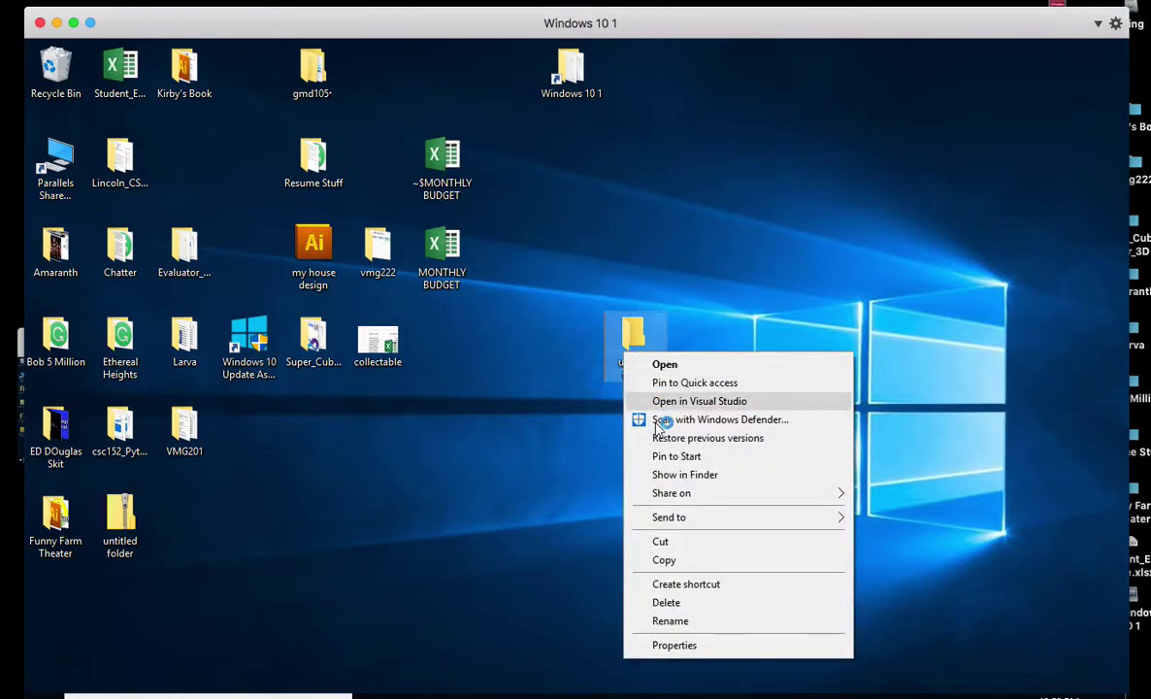
left_click(674, 621)
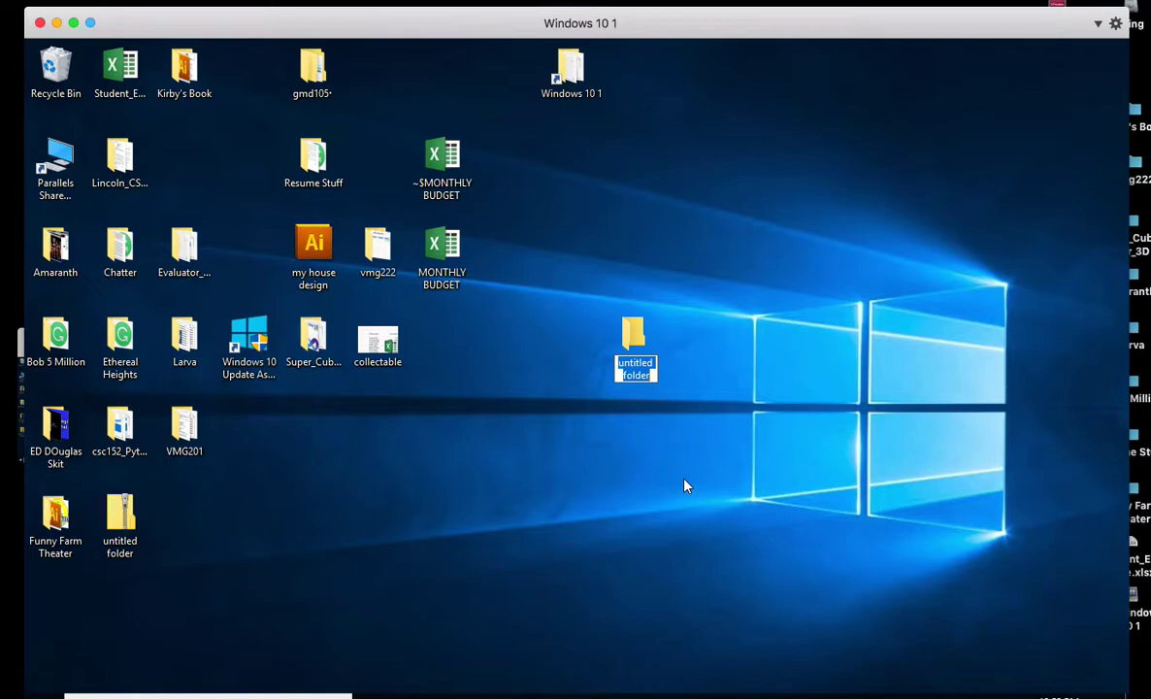